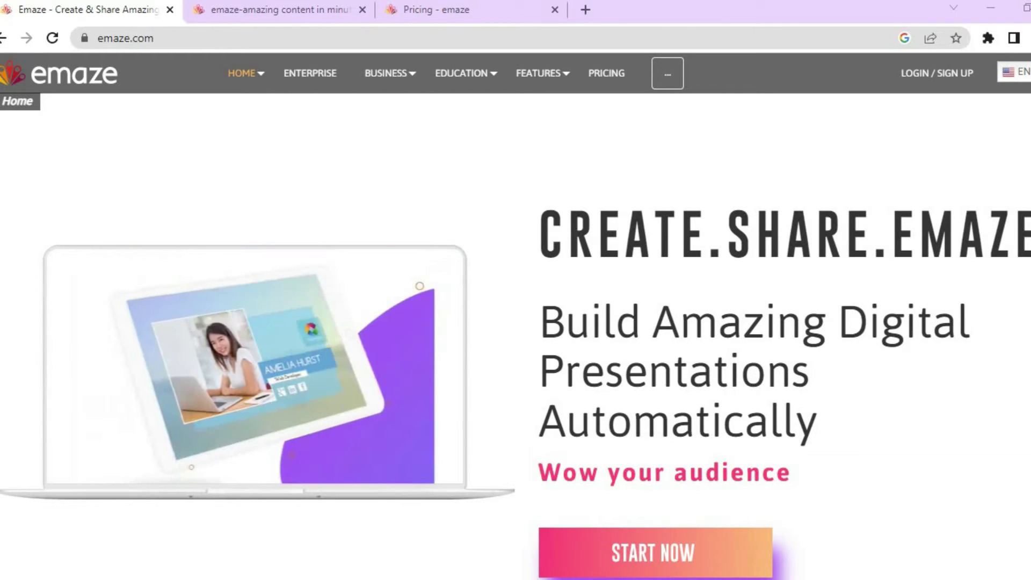
# Step: Browse the Emaze pricing plans page and review the Basic plan comparison
pyautogui.scroll(-10, 516, 322)
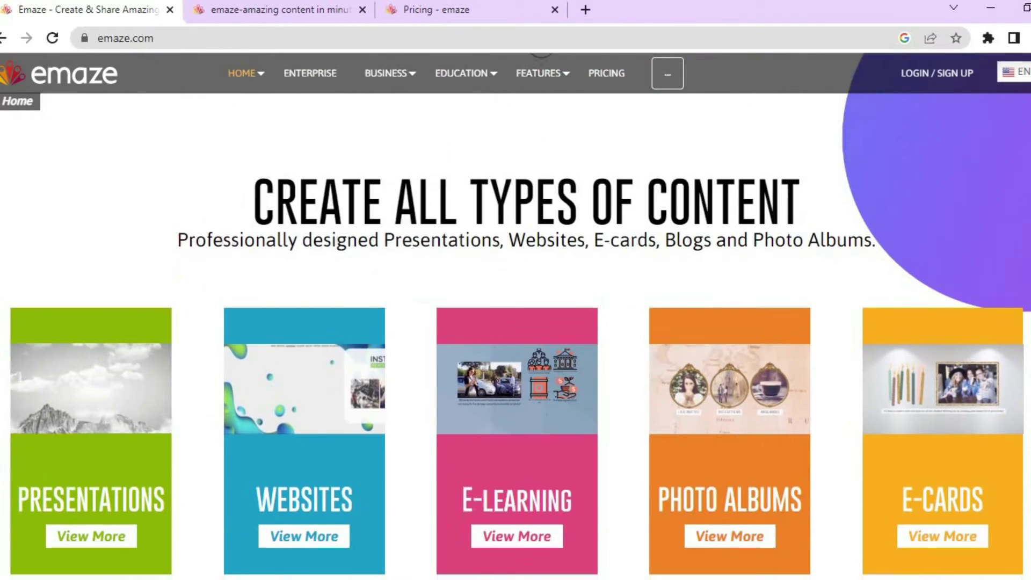
pyautogui.scroll(-3, 567, 182)
pyautogui.scroll(2, 567, 181)
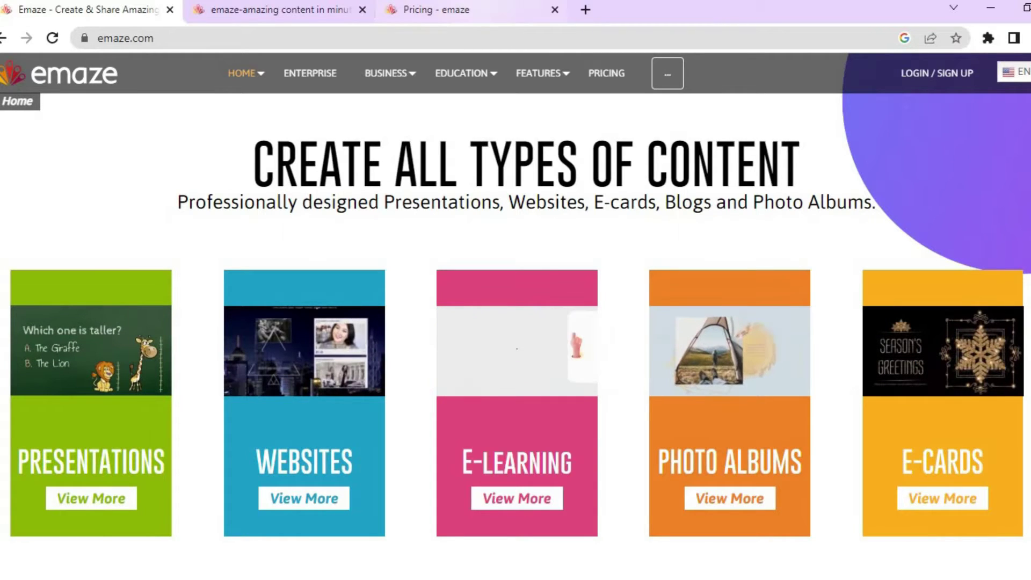
pyautogui.click(465, 12)
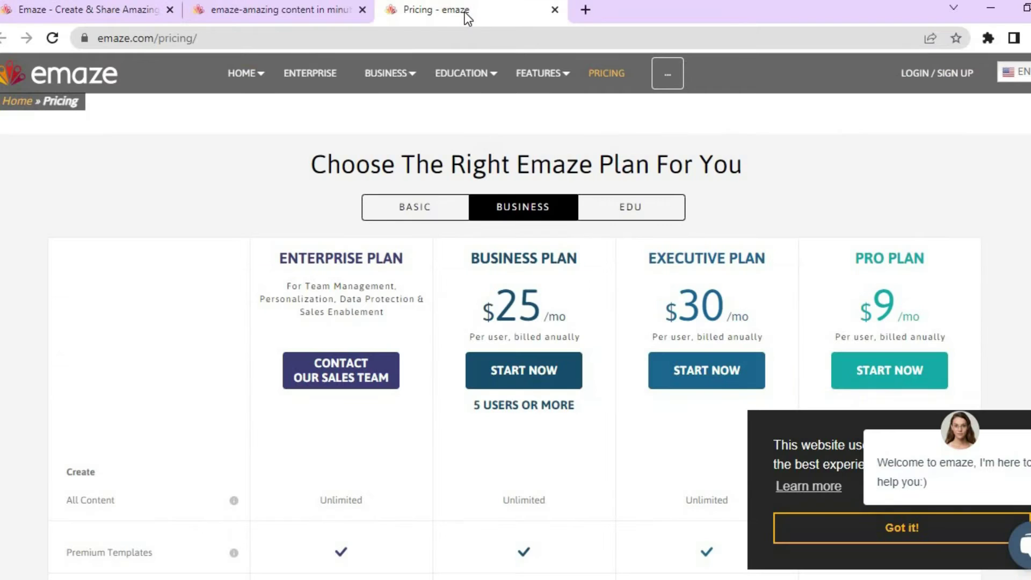
pyautogui.click(394, 204)
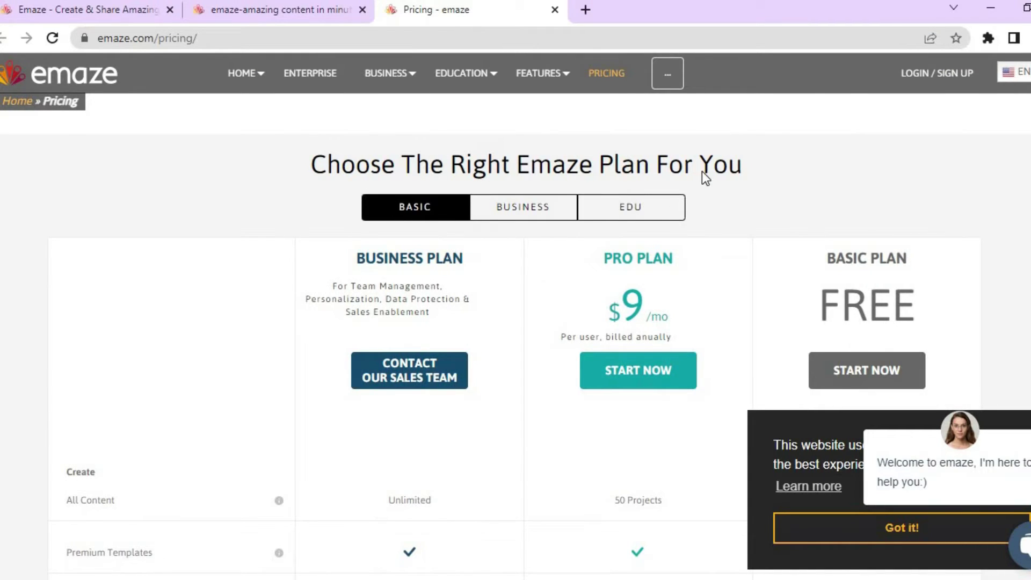
pyautogui.scroll(-2, 515, 322)
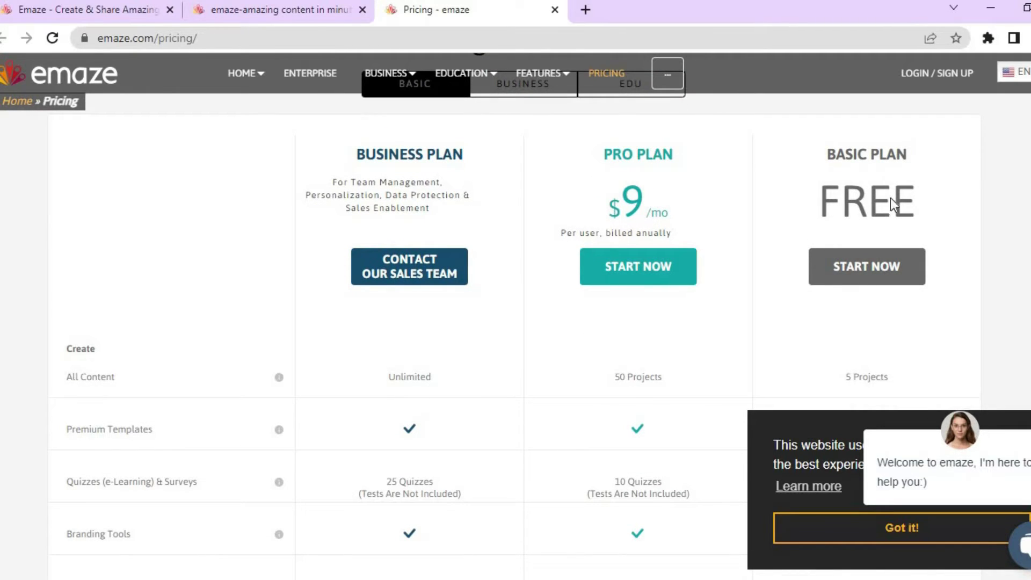
pyautogui.scroll(-4, 515, 429)
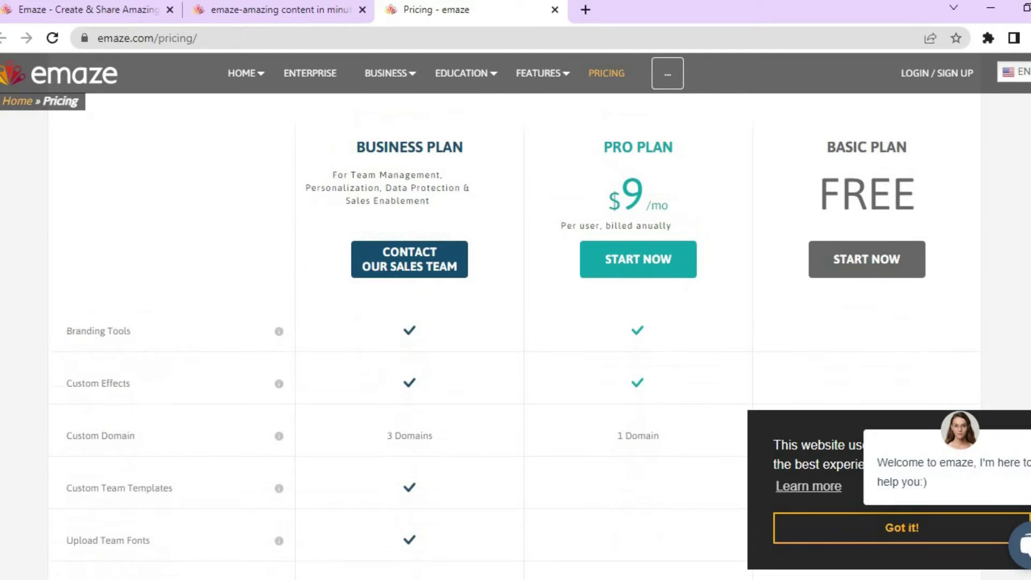
pyautogui.scroll(2, 516, 429)
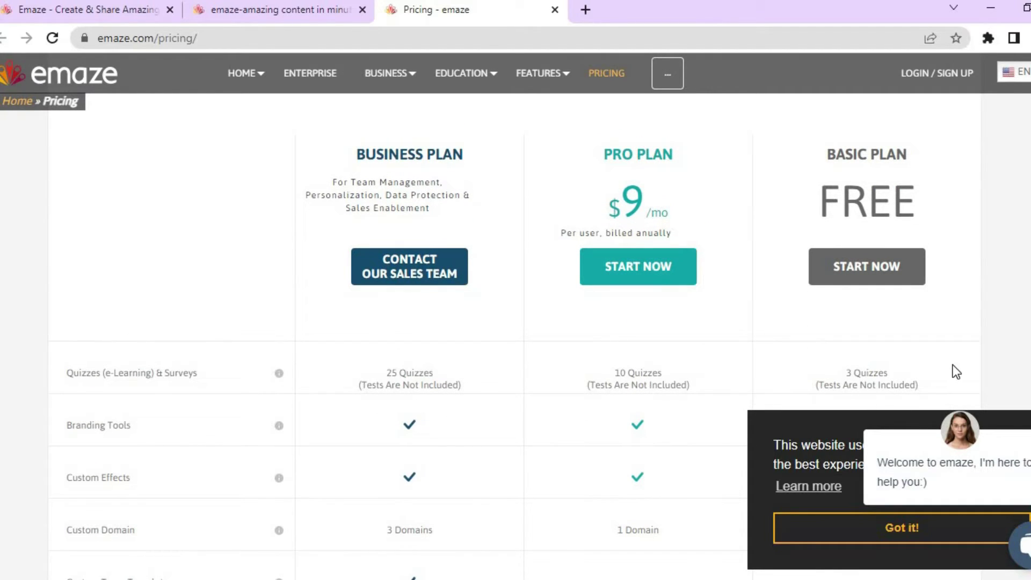
pyautogui.scroll(2, 516, 429)
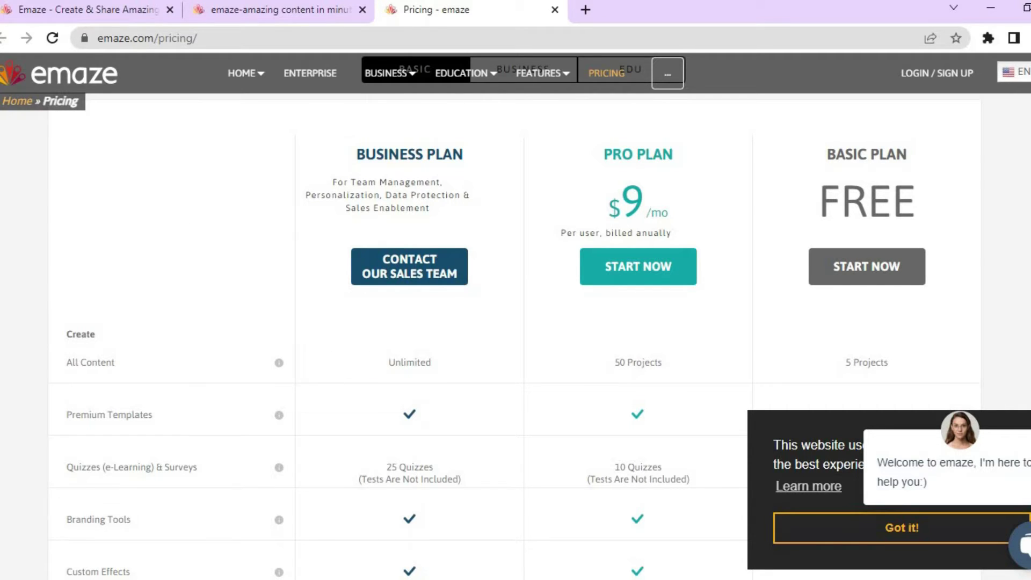
# Step: Go back to the Emaze home page, then switch to the app.emaze.com dashboard tab
pyautogui.click(95, 8)
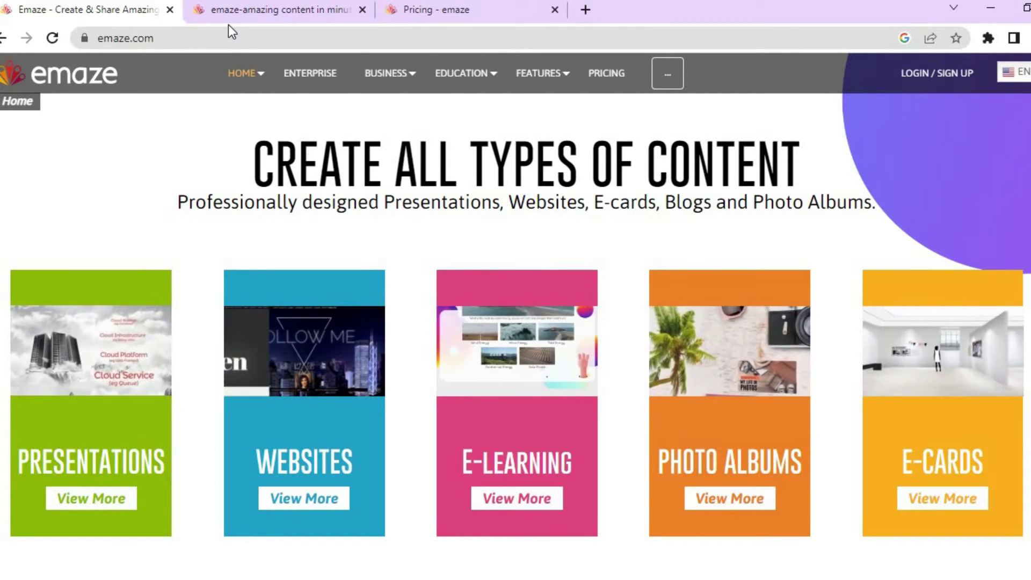
pyautogui.click(242, 10)
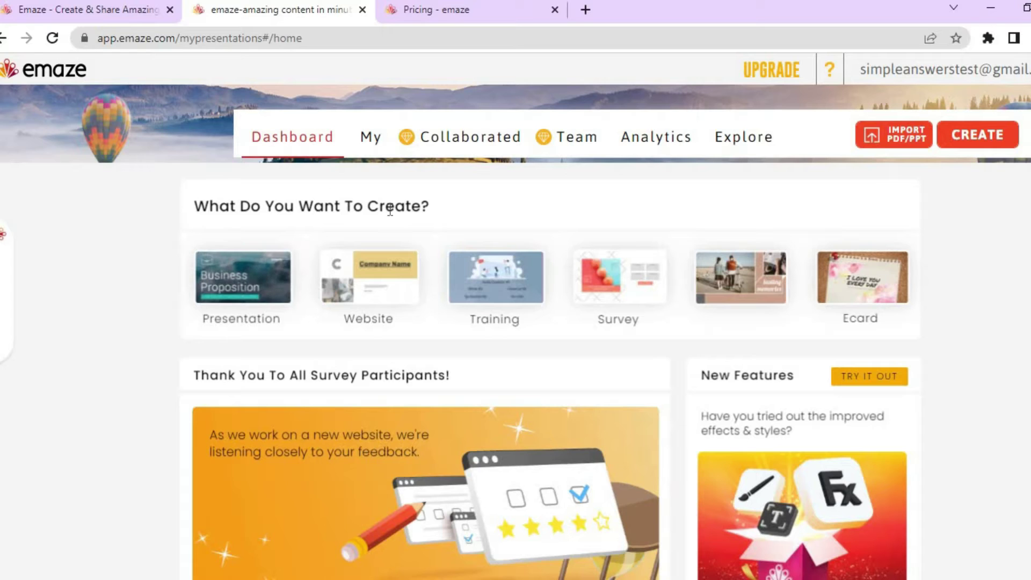
pyautogui.scroll(-1, 937, 271)
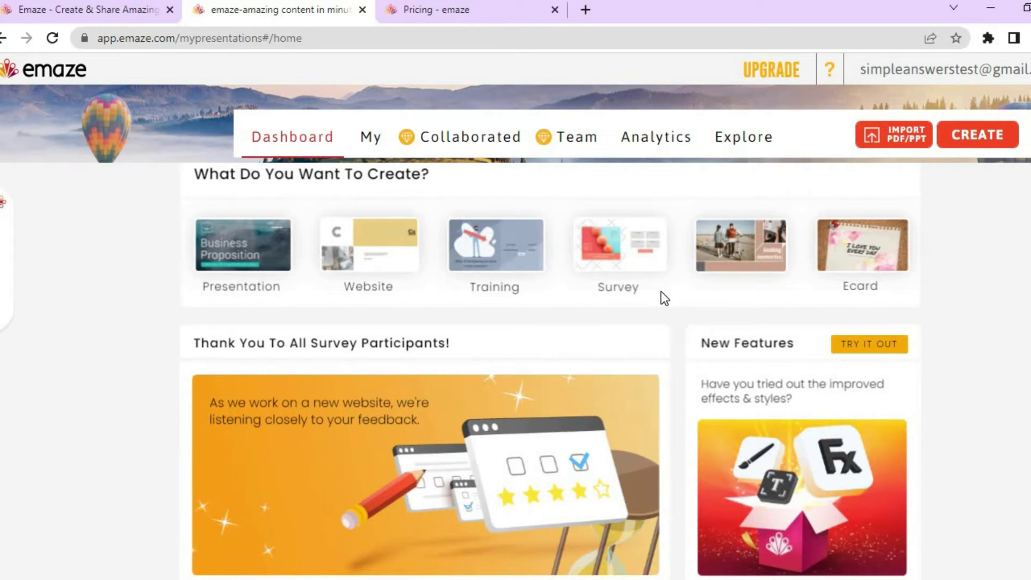
# Step: Start a new presentation and scroll the templates to Education, showing Academic Building
pyautogui.click(234, 276)
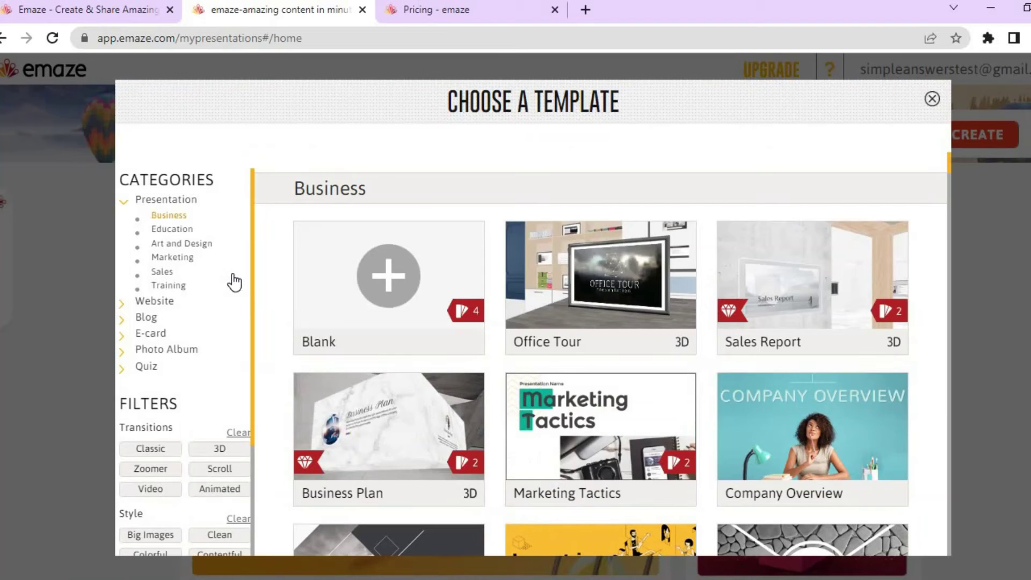
pyautogui.moveTo(631, 265)
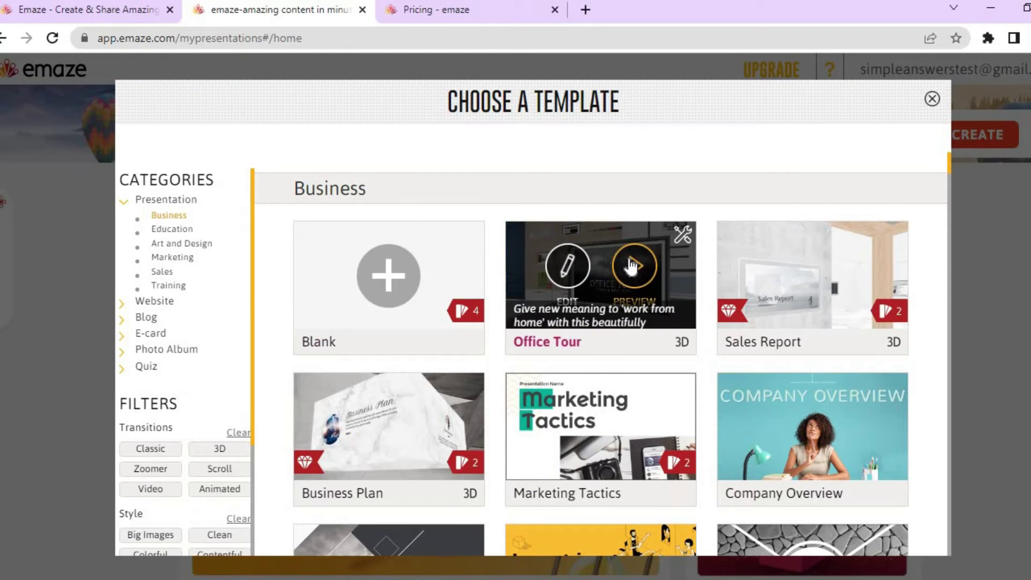
pyautogui.moveTo(409, 289)
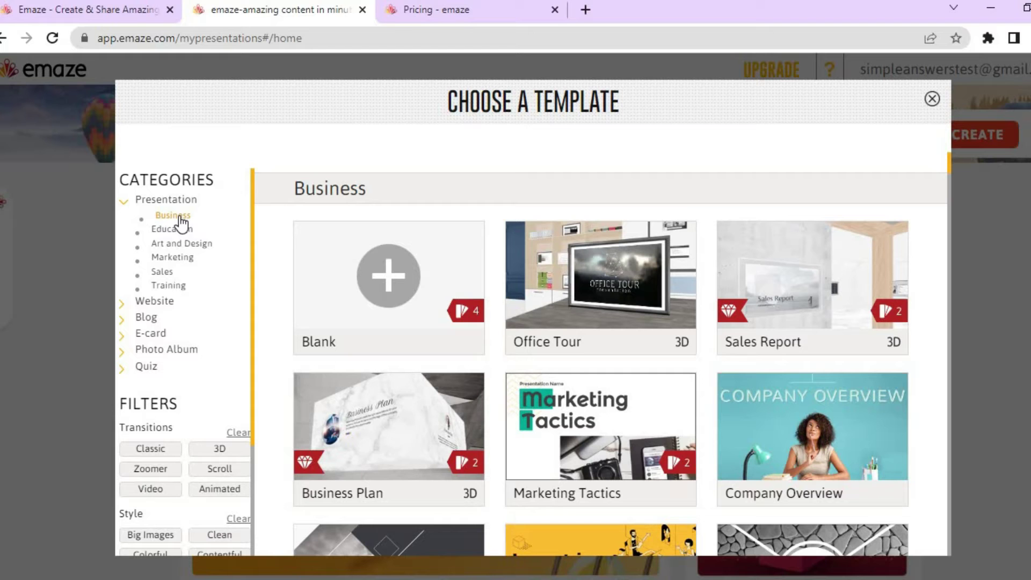
pyautogui.scroll(-9, 187, 236)
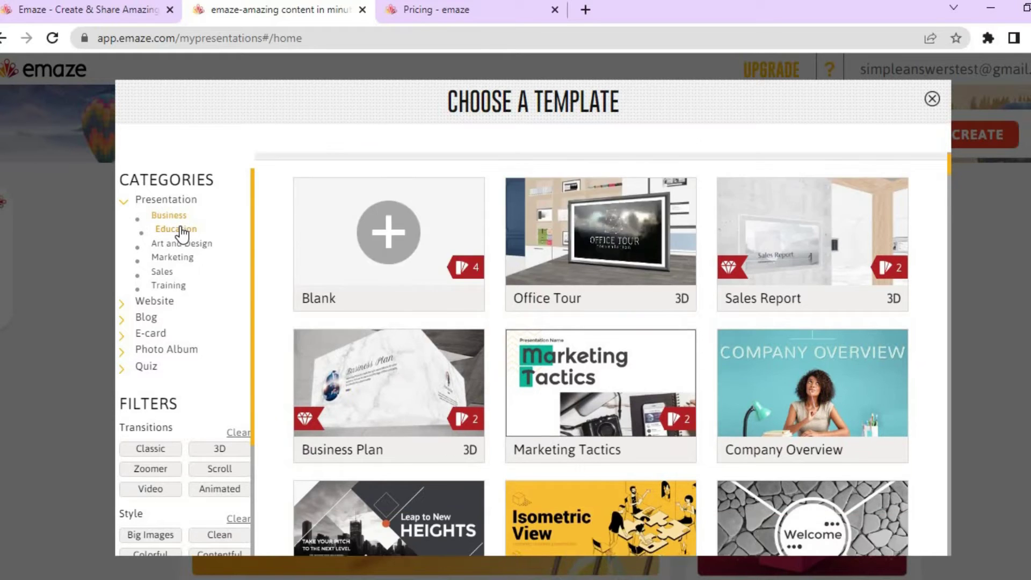
pyautogui.scroll(-20, 188, 255)
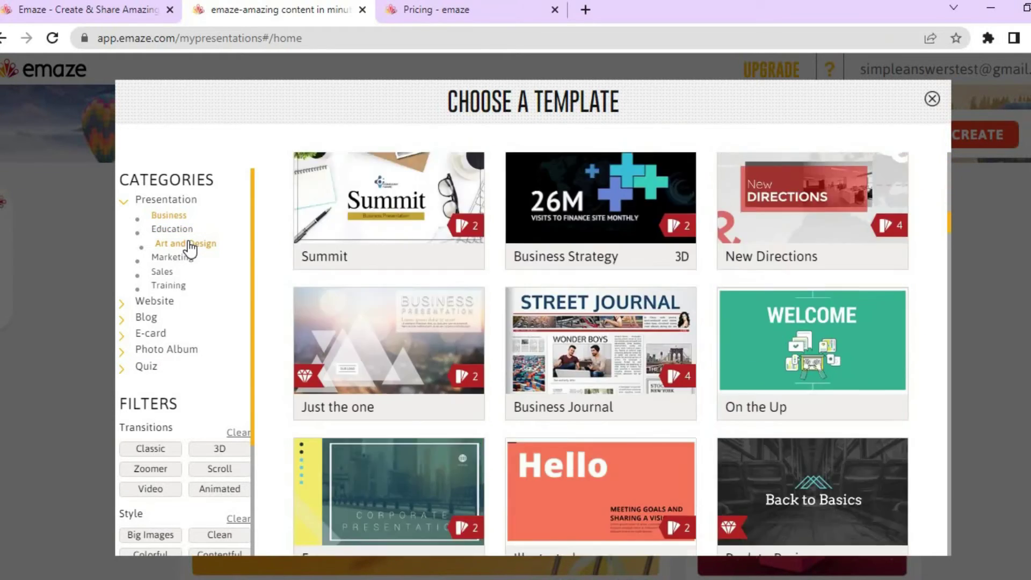
pyautogui.scroll(-18, 183, 274)
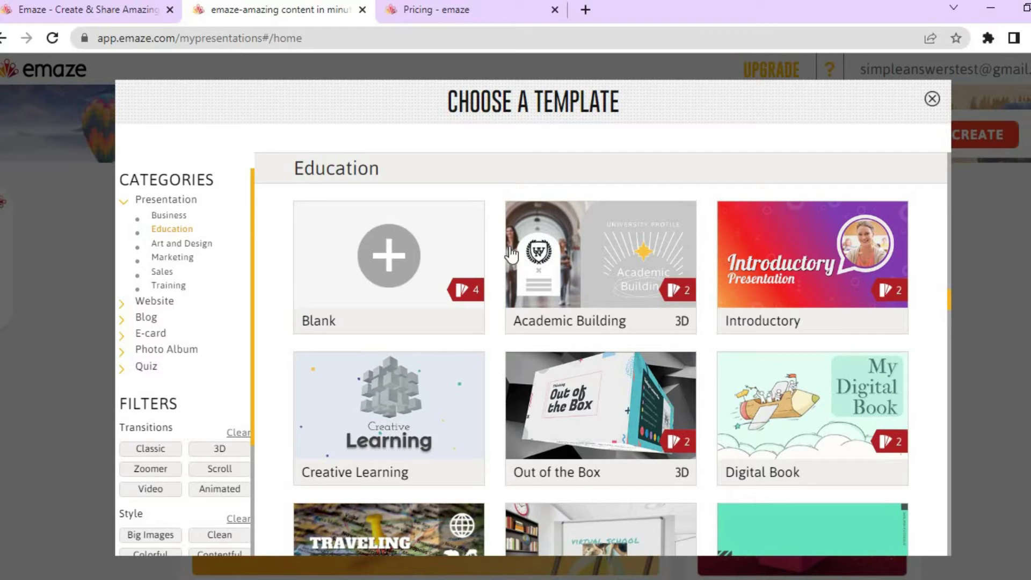
pyautogui.moveTo(779, 250)
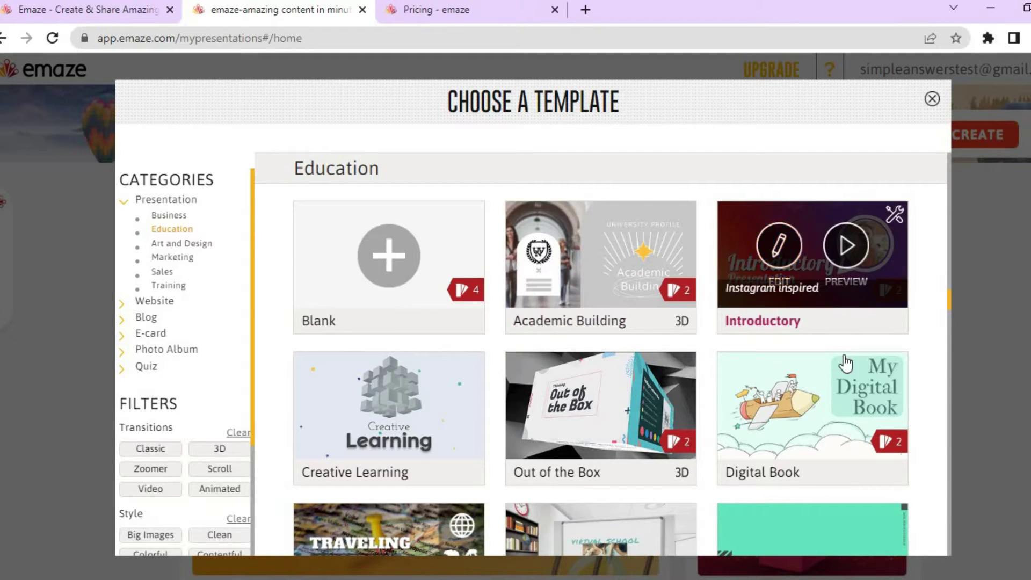
pyautogui.moveTo(635, 383)
pyautogui.moveTo(414, 272)
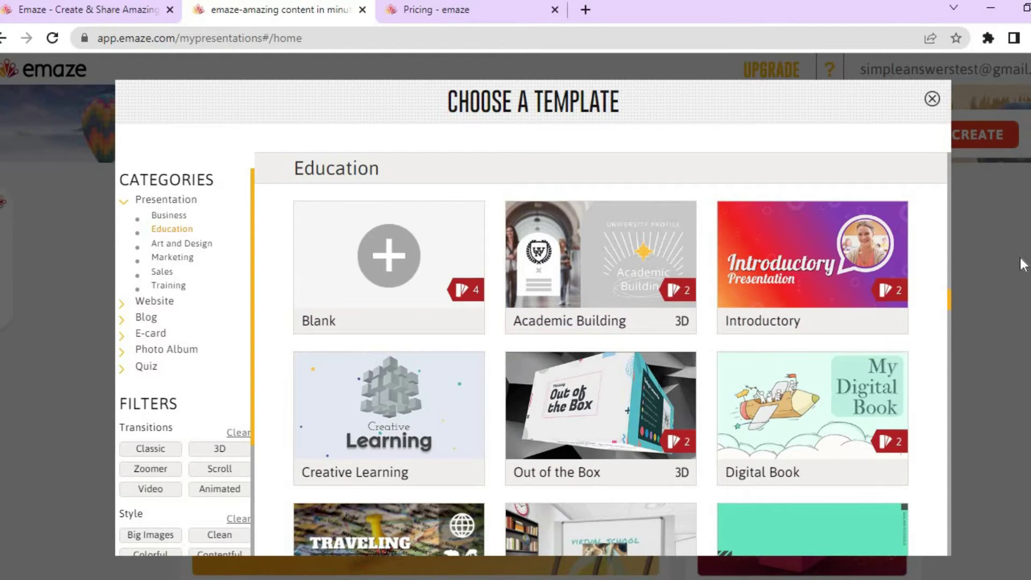
pyautogui.moveTo(582, 273)
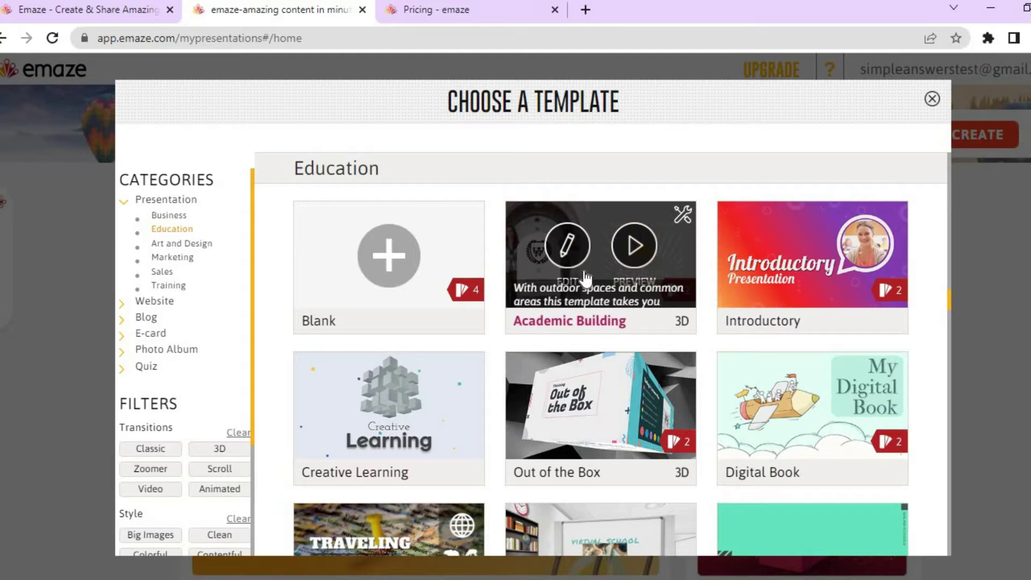
# Step: Edit a new copy of the Academic Building template and select the crest logo on its title slide
pyautogui.click(567, 249)
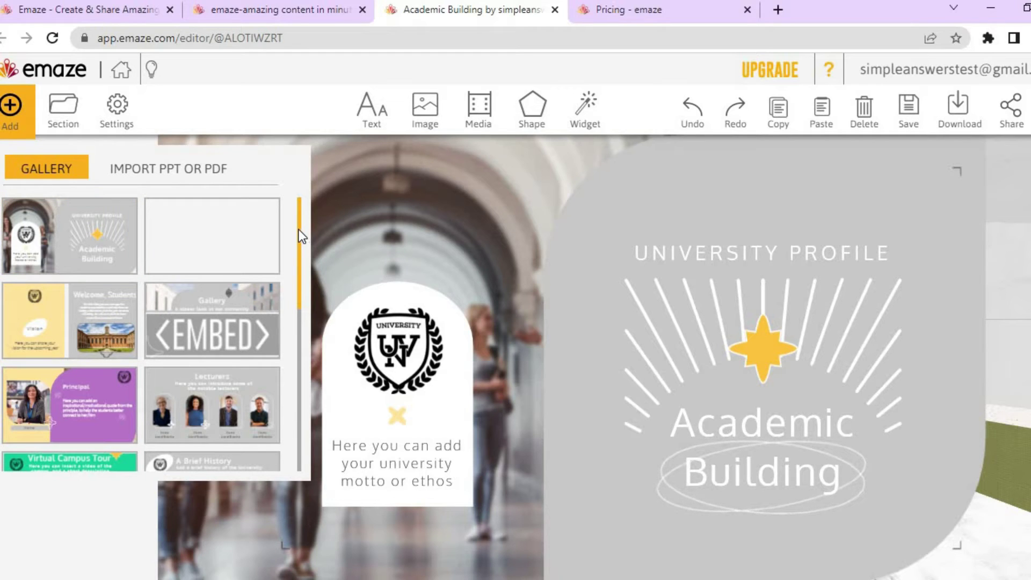
pyautogui.scroll(-3, 295, 297)
pyautogui.moveTo(296, 321); pyautogui.dragTo(294, 197)
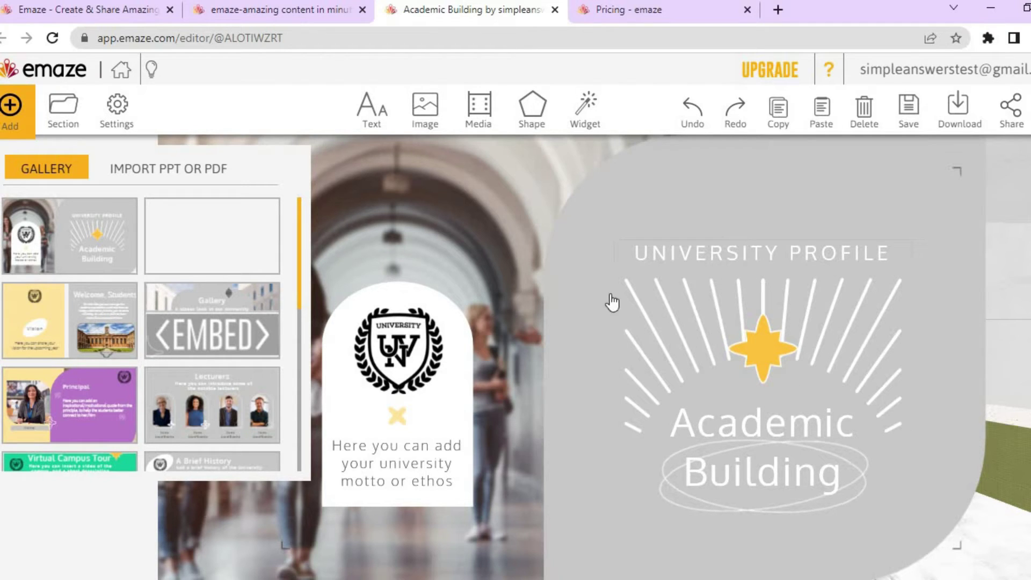
pyautogui.click(430, 382)
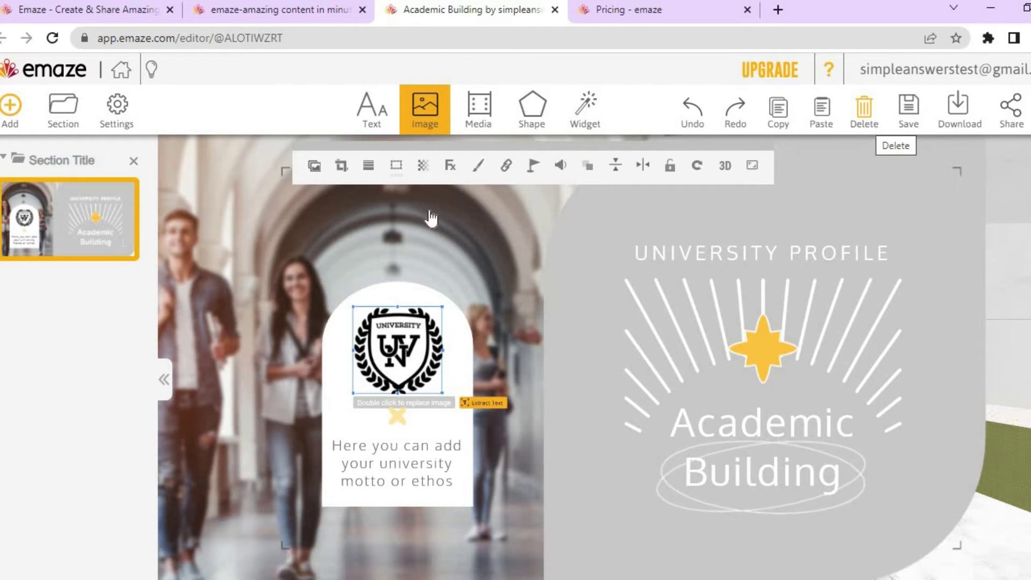
# Step: Open the Media panel for adding video, audio or web media
pyautogui.click(475, 103)
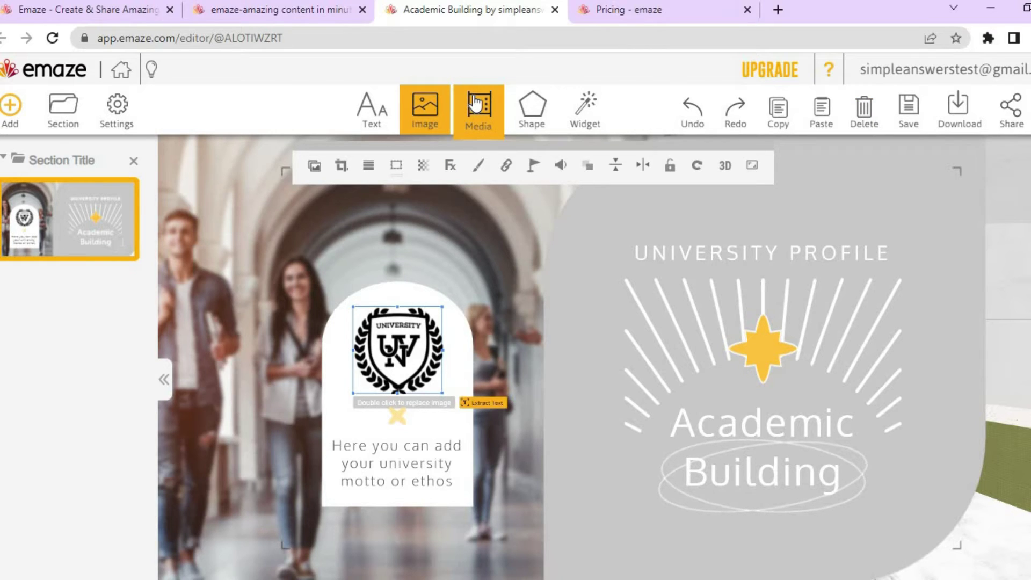
pyautogui.click(475, 103)
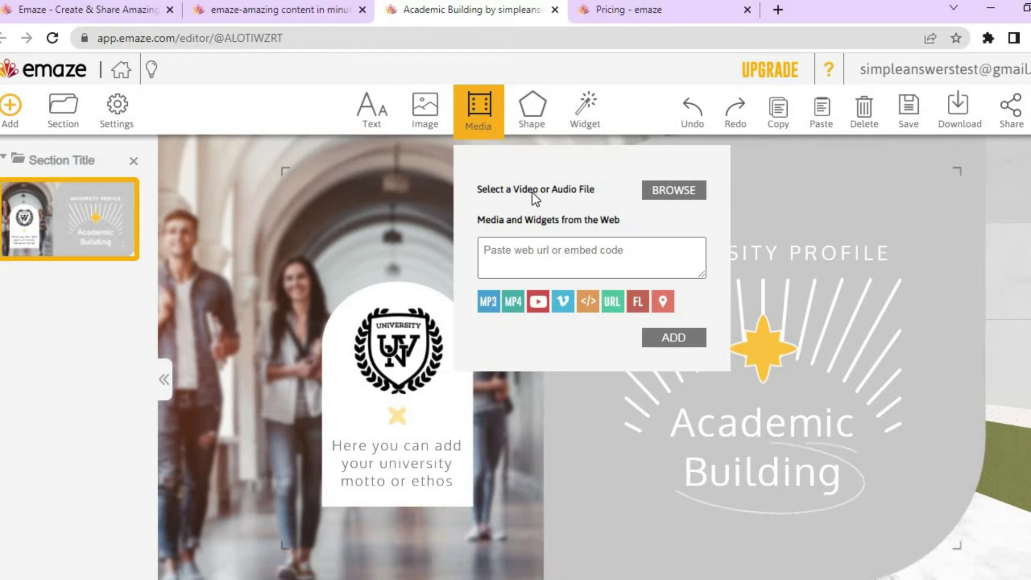
# Step: Try picking a media file from Downloads, then close the image upload panel
pyautogui.click(604, 268)
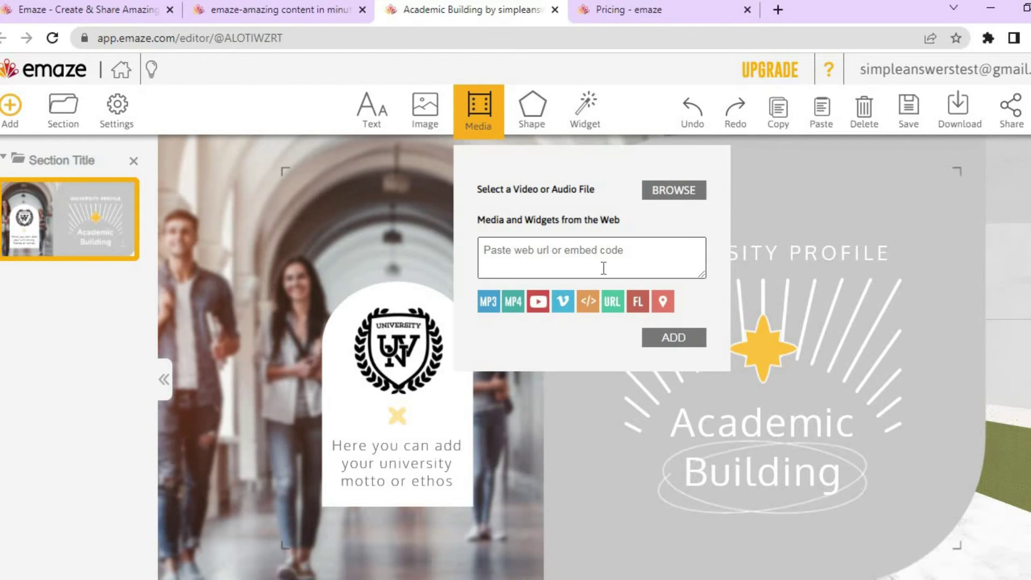
pyautogui.click(670, 192)
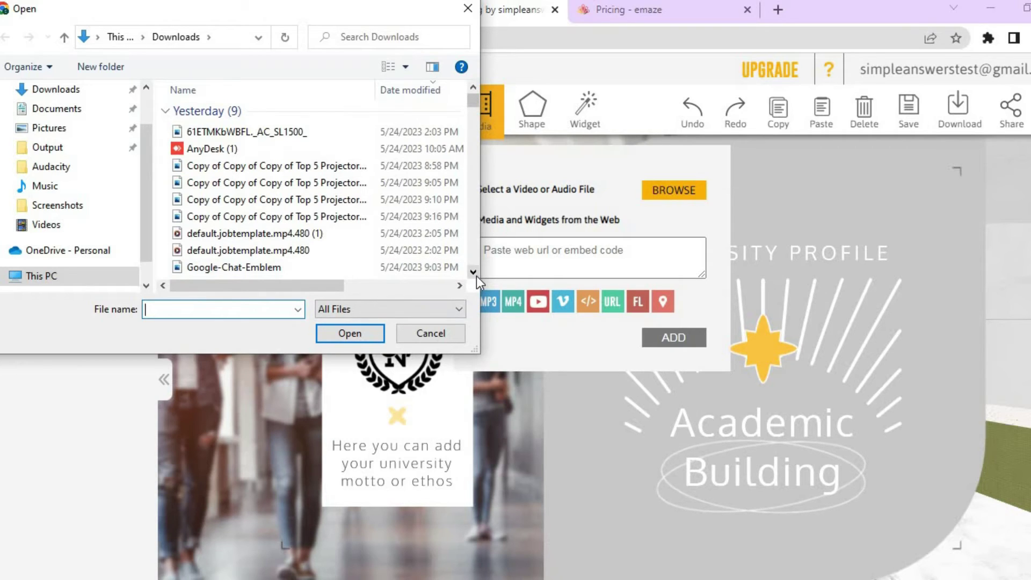
pyautogui.scroll(-2, 476, 276)
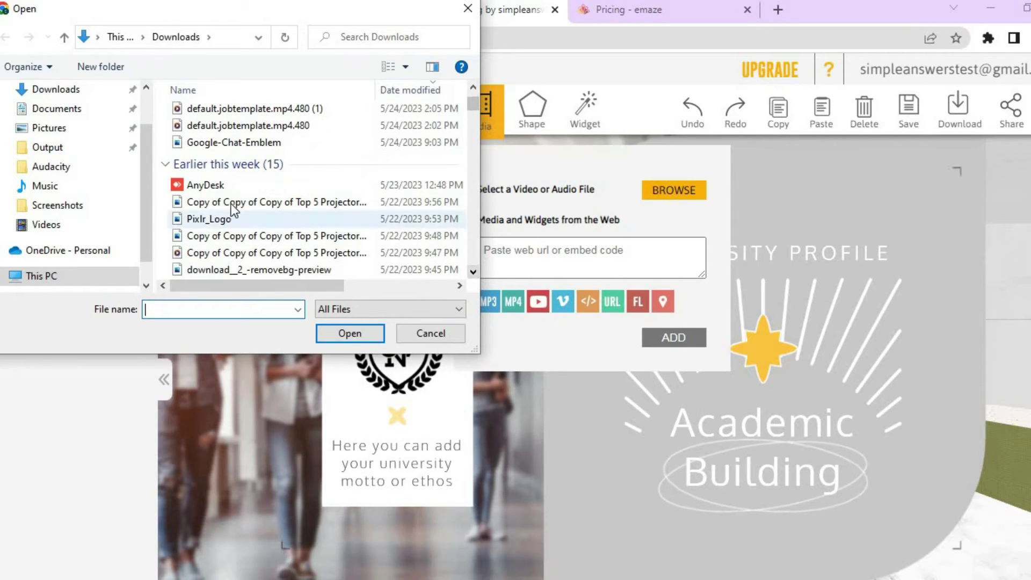
pyautogui.click(234, 187)
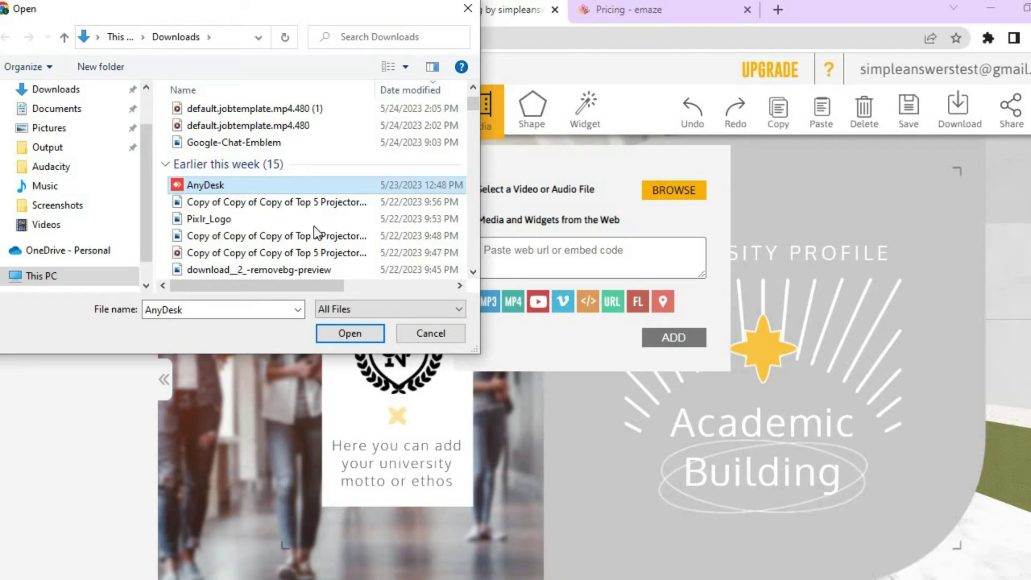
pyautogui.click(355, 334)
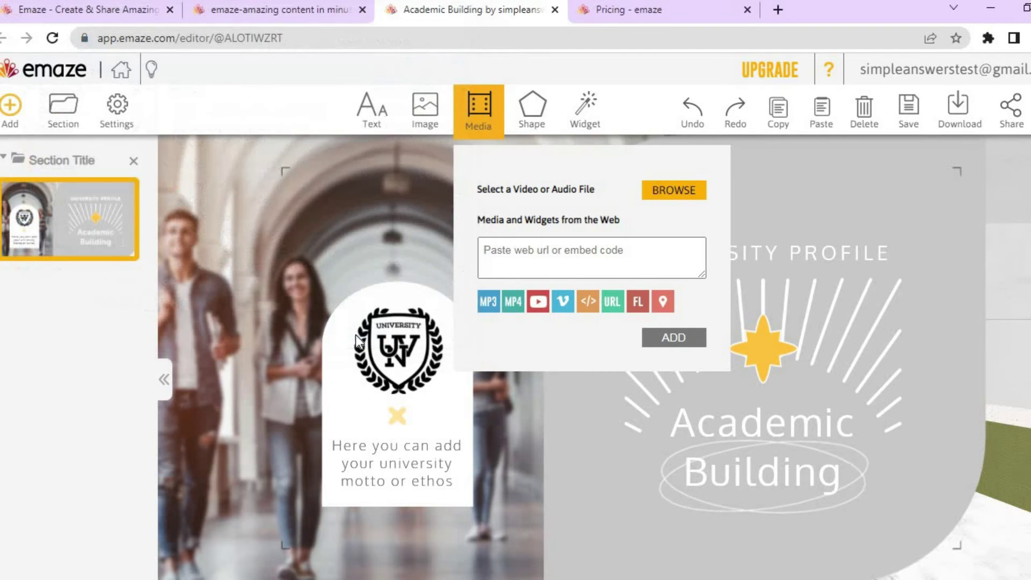
pyautogui.click(426, 109)
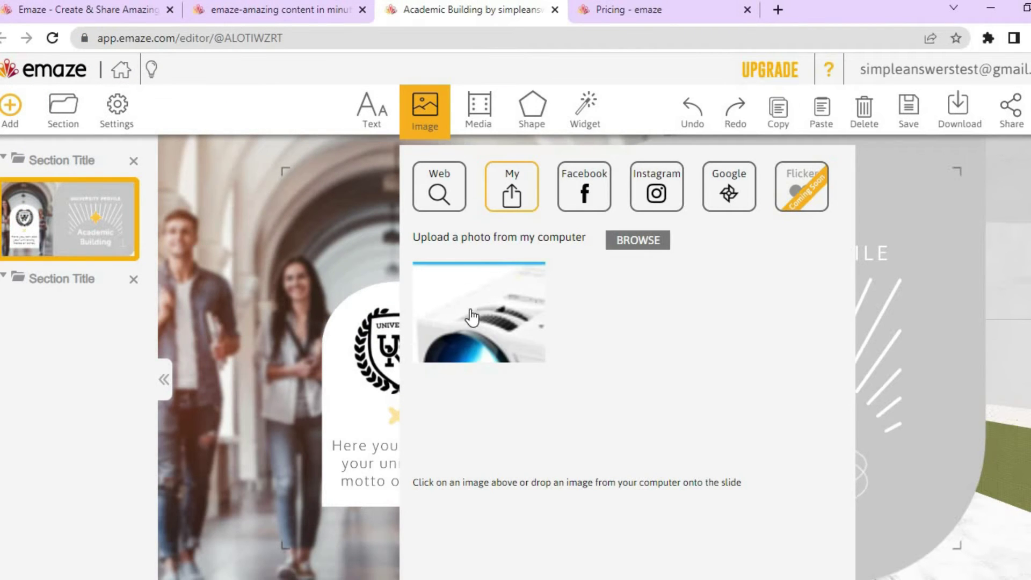
pyautogui.click(368, 249)
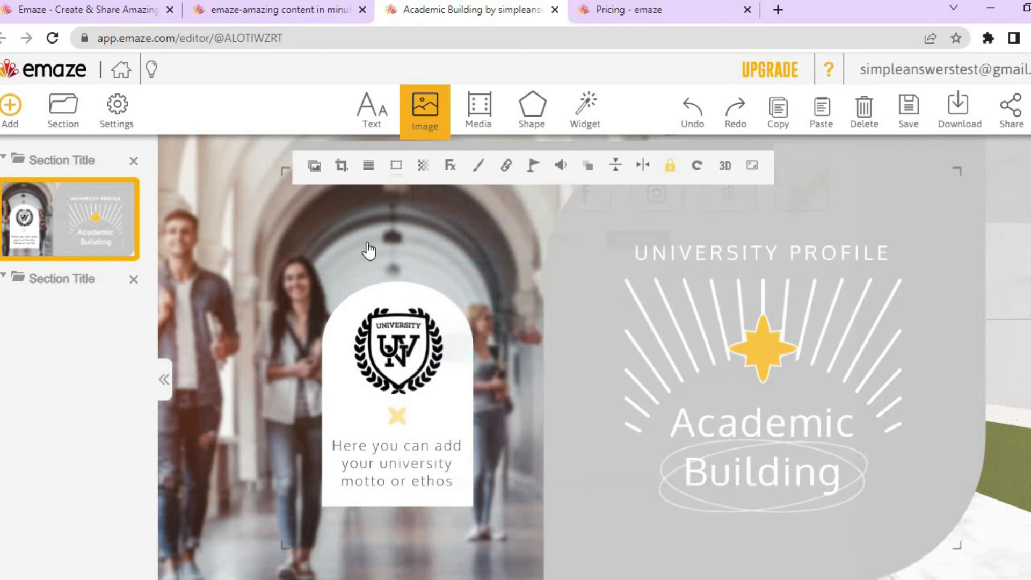
# Step: Replace the university logo with the projector photo from My uploads and widen it slightly
pyautogui.click(394, 339)
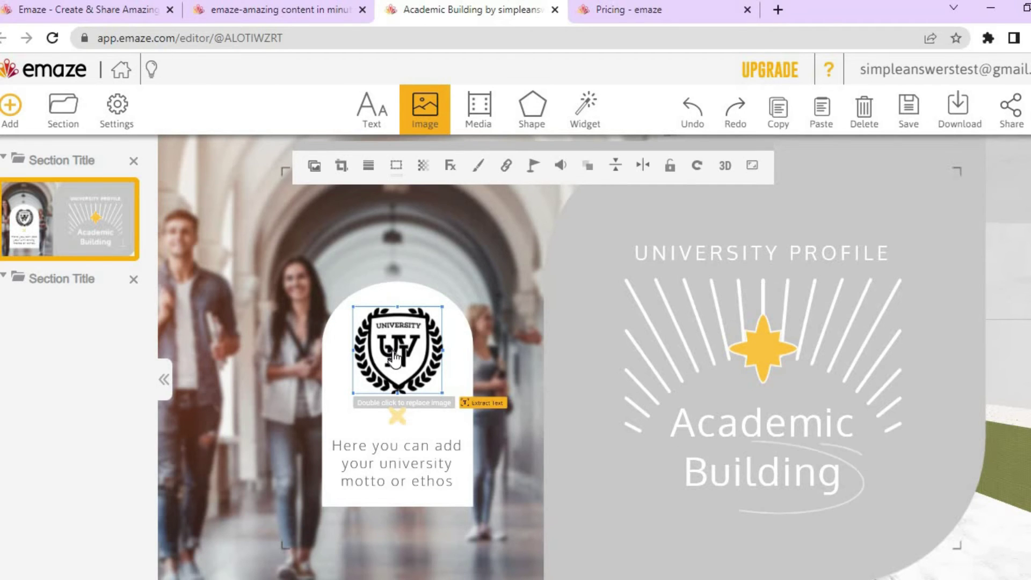
pyautogui.doubleClick(394, 357)
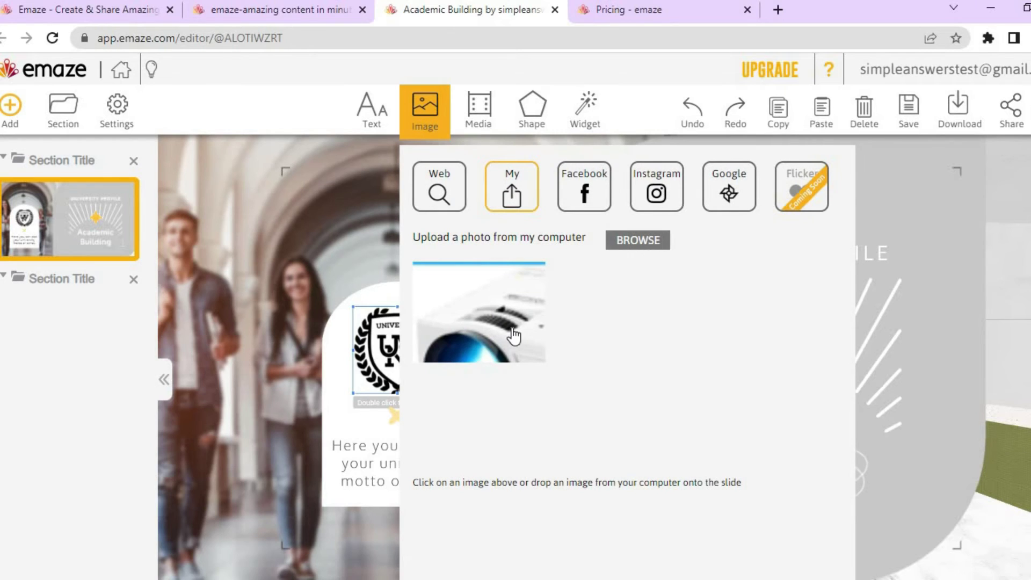
pyautogui.click(514, 335)
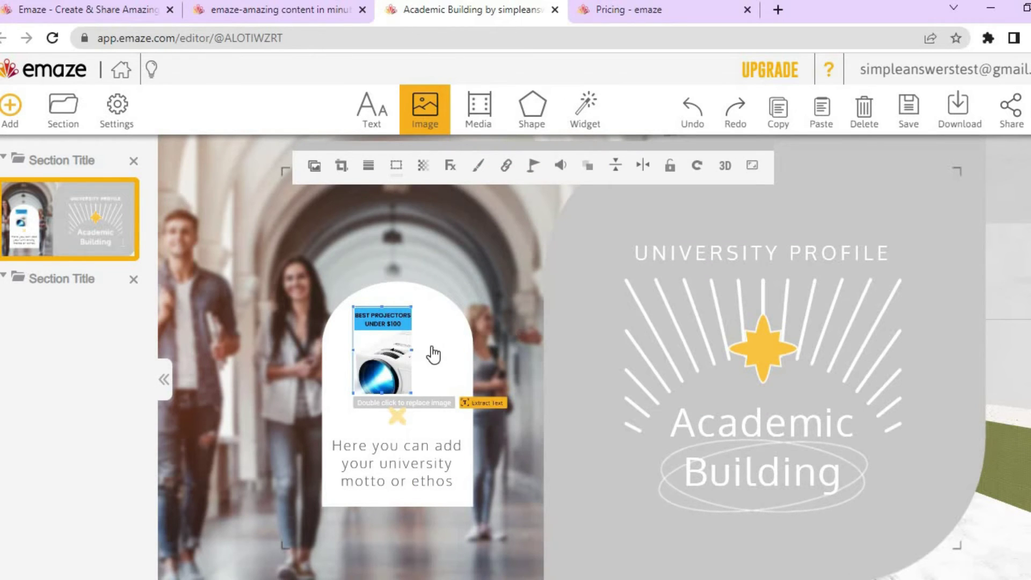
pyautogui.moveTo(415, 350); pyautogui.dragTo(450, 350)
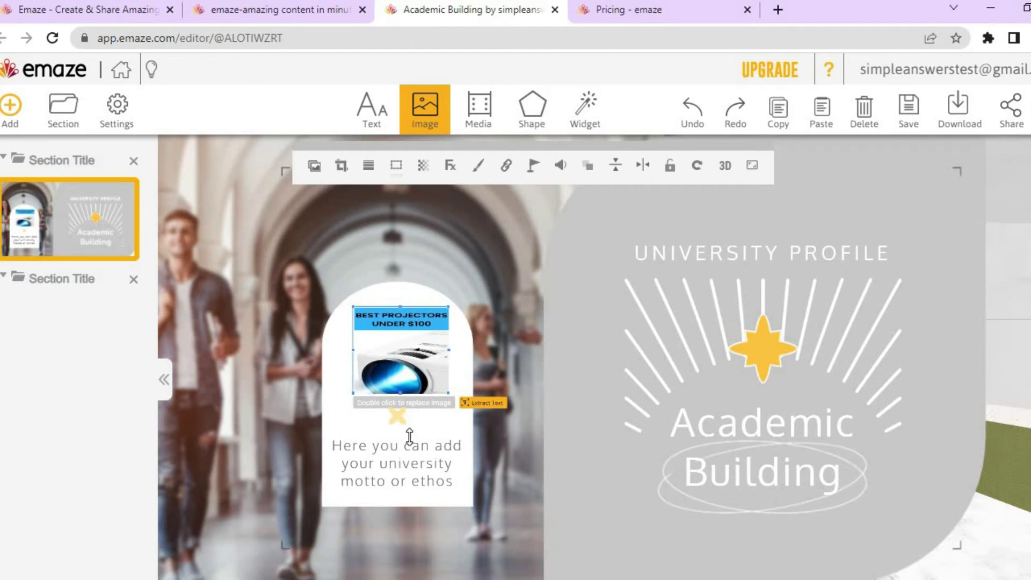
# Step: Replace the motto placeholder text with 'simply answers'
pyautogui.click(416, 470)
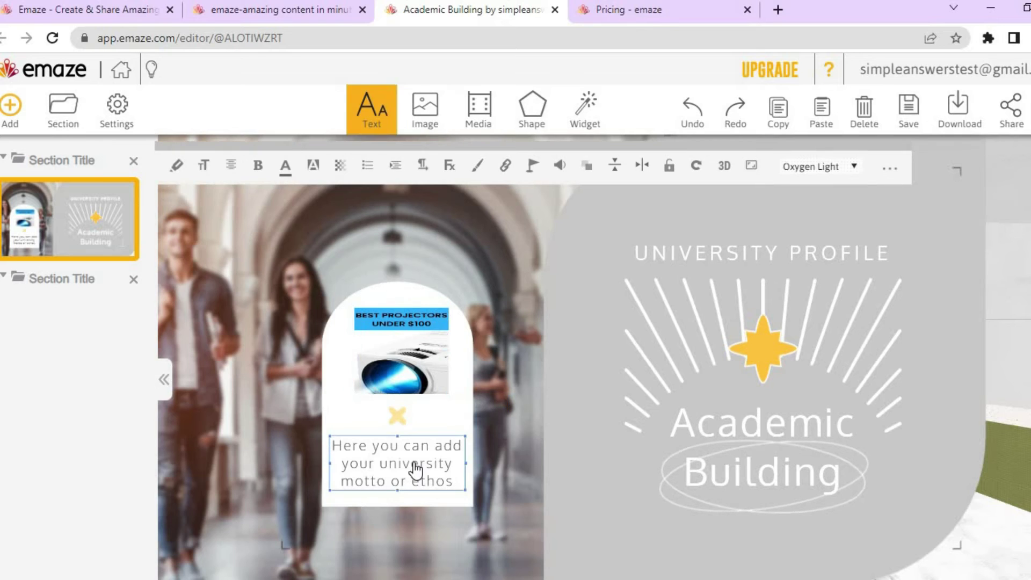
pyautogui.click(415, 463)
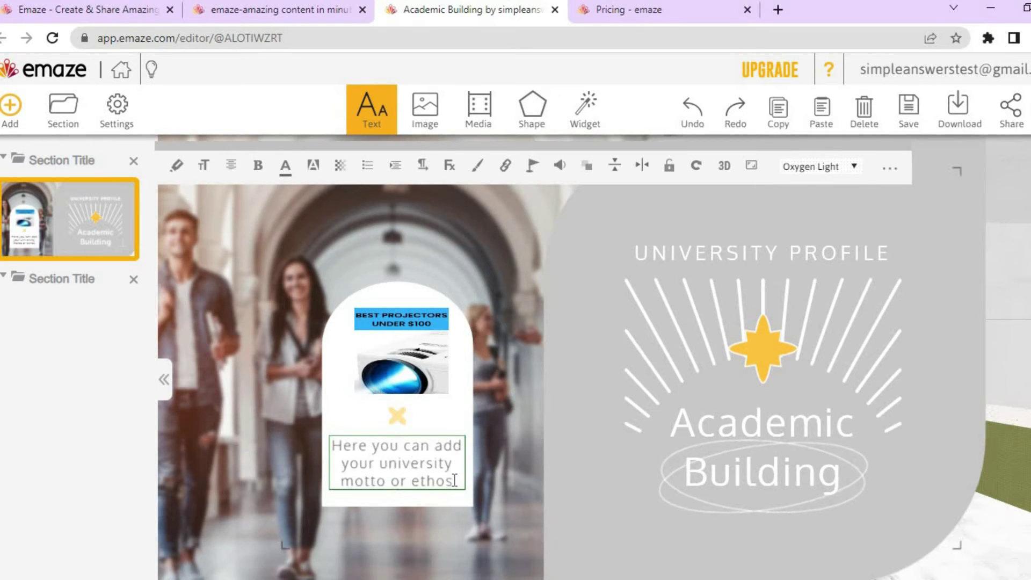
pyautogui.moveTo(453, 481); pyautogui.dragTo(333, 445)
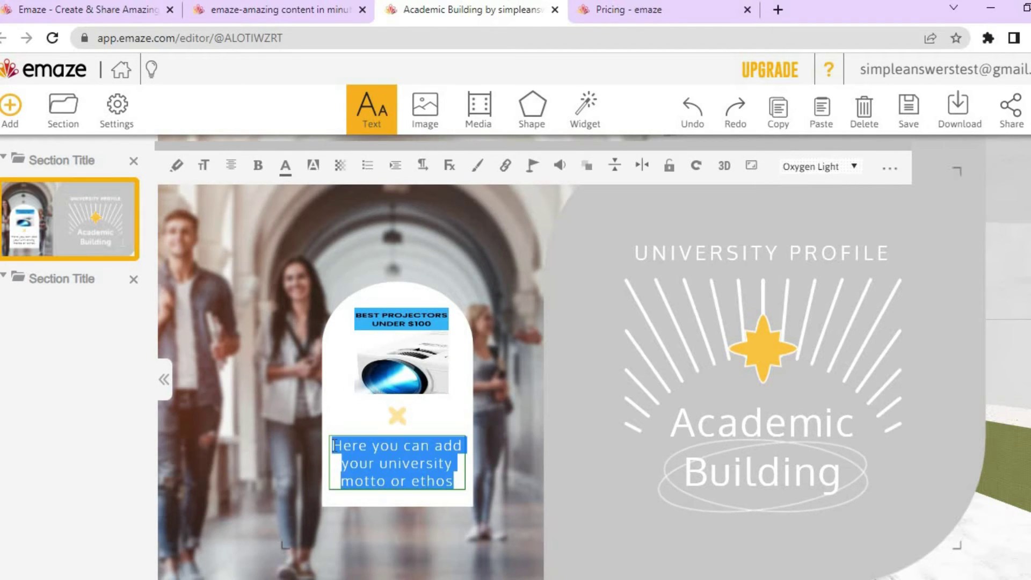
pyautogui.write('simpl')
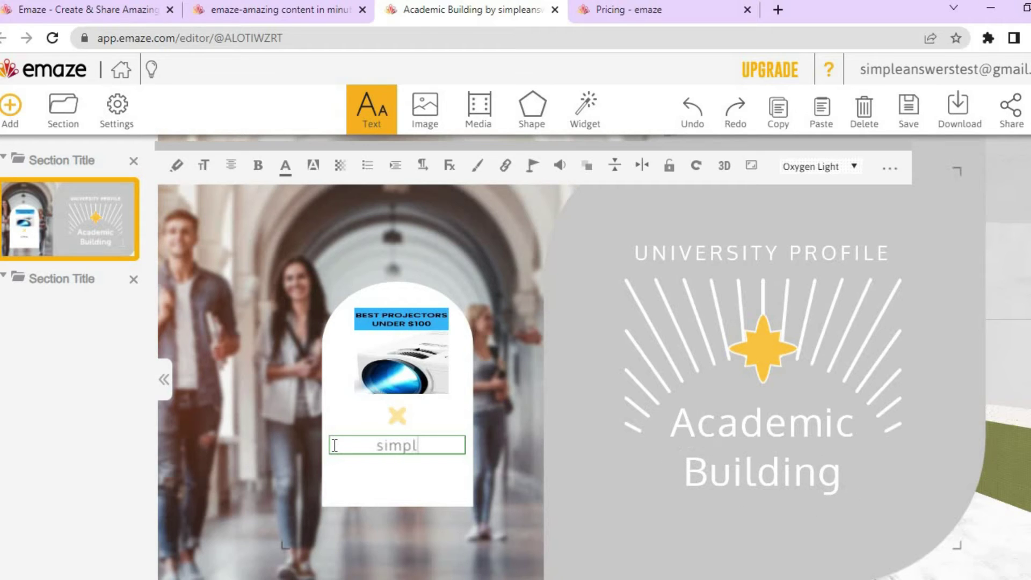
pyautogui.write('y answers')
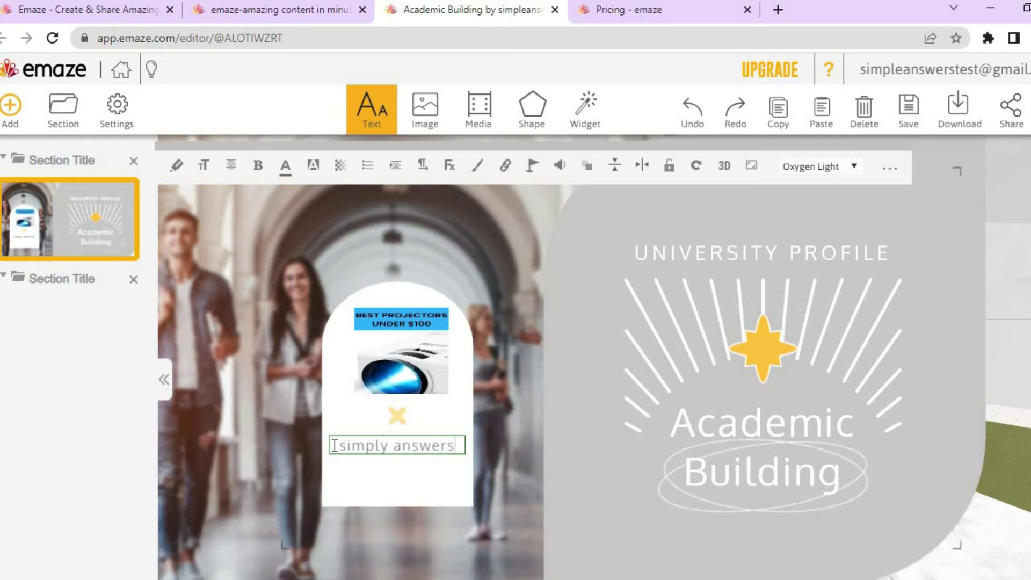
# Step: Set the motto font size to about 19 and give its box a green background
pyautogui.click(206, 168)
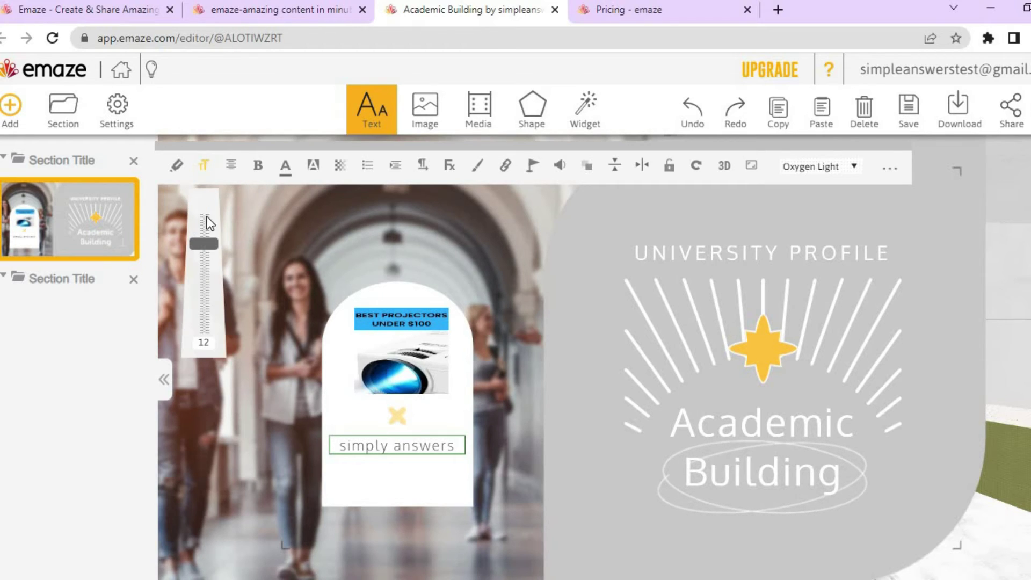
pyautogui.moveTo(205, 246); pyautogui.dragTo(204, 266)
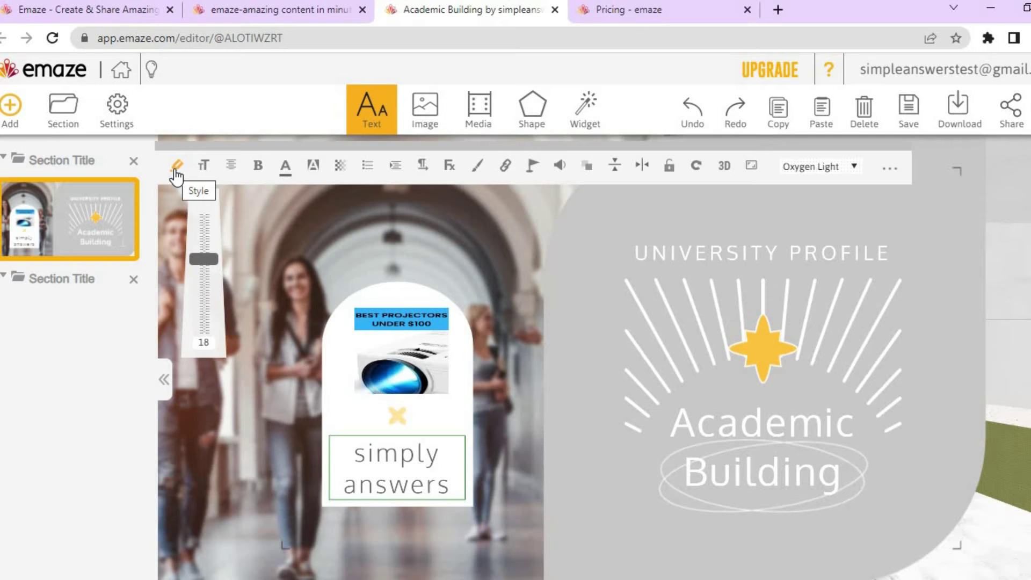
pyautogui.click(175, 172)
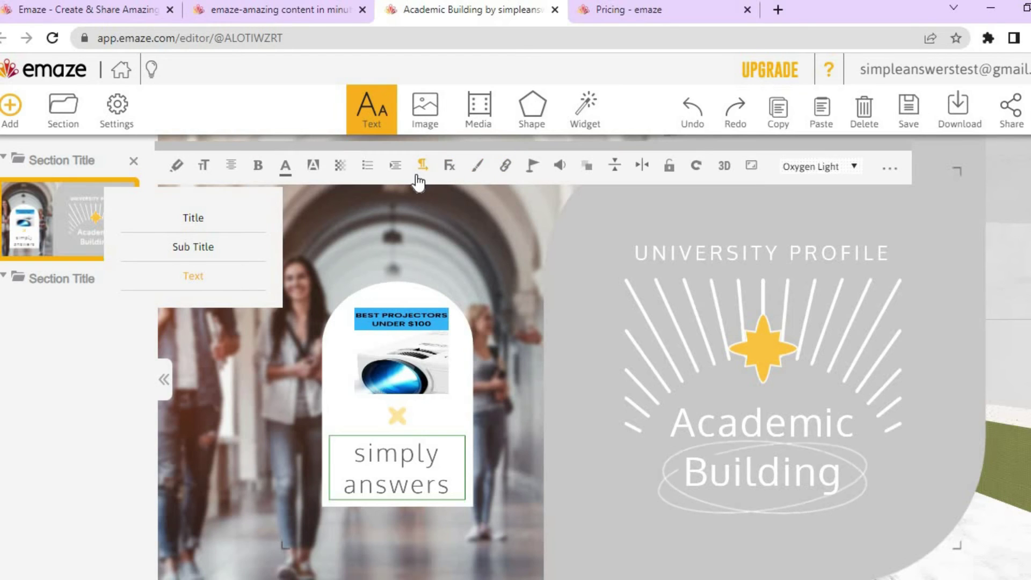
pyautogui.click(314, 165)
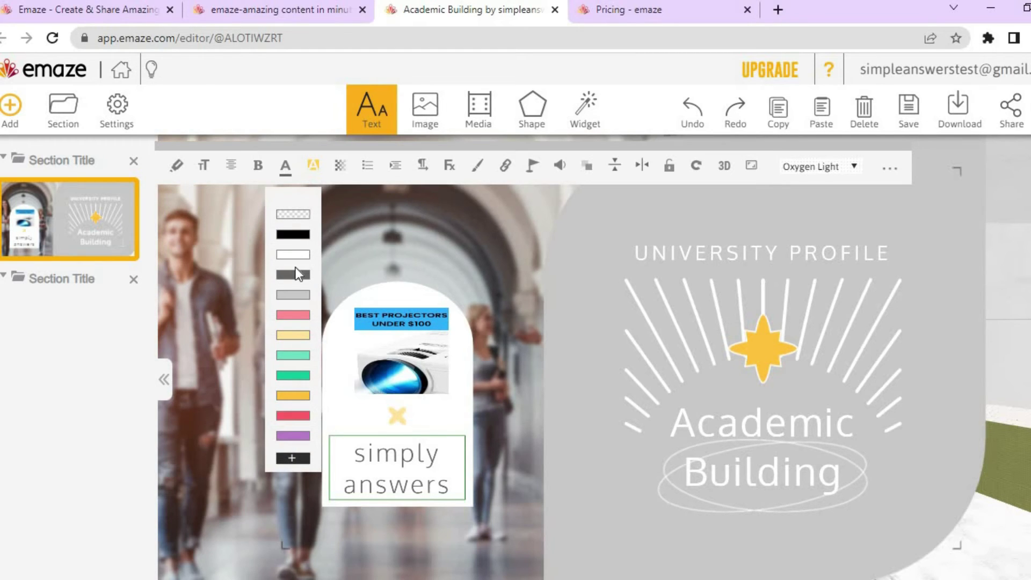
pyautogui.click(295, 376)
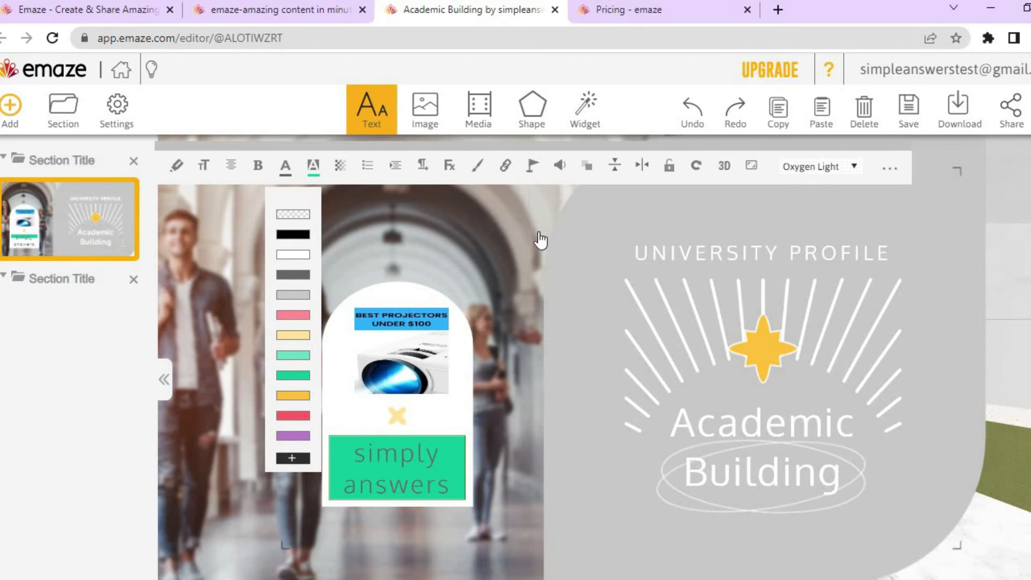
pyautogui.click(488, 251)
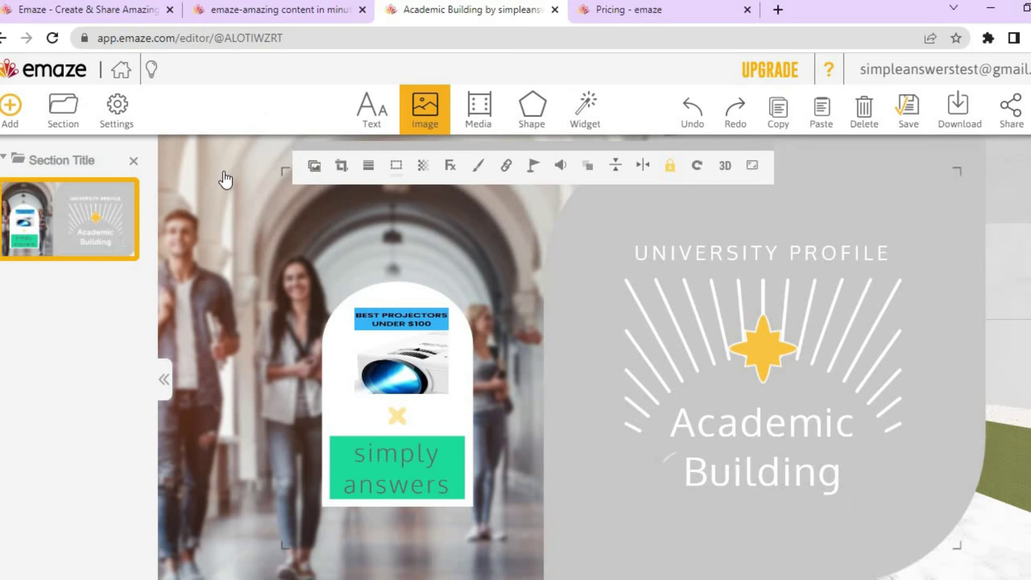
# Step: Add the Lecturers slide from the slide Gallery
pyautogui.click(24, 124)
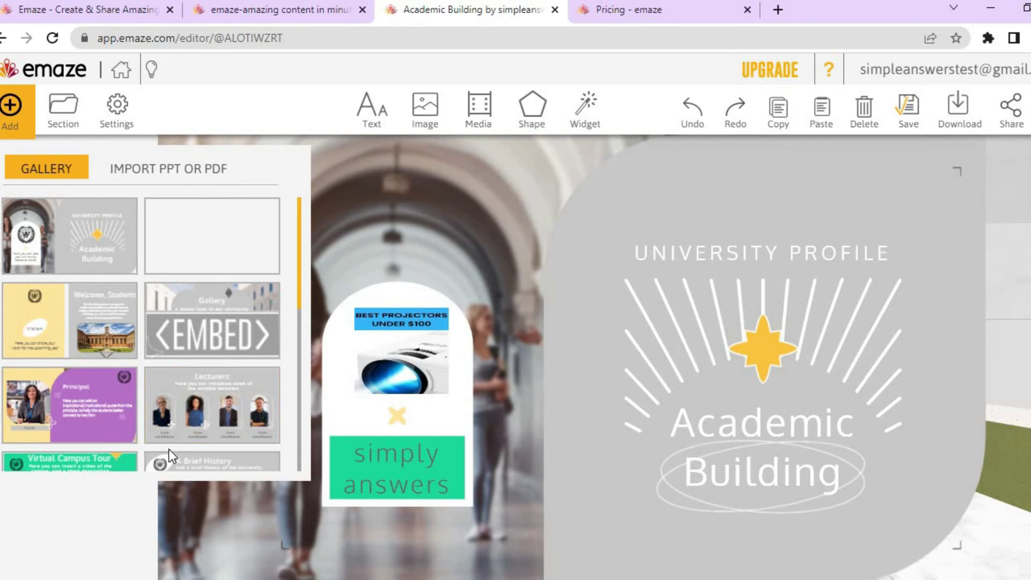
pyautogui.click(179, 411)
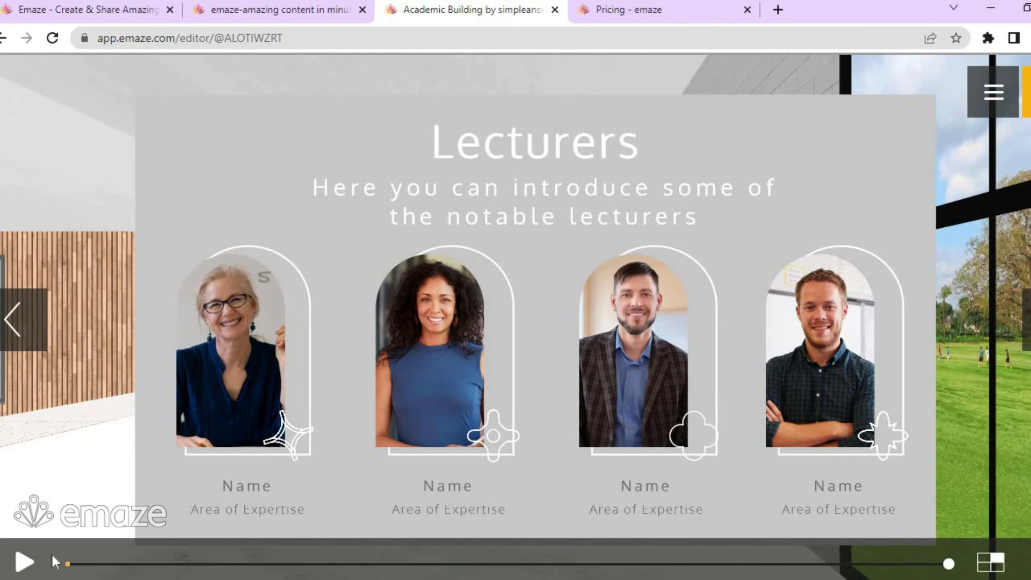
# Step: Play the presentation preview, then exit it with Esc back to the editor
pyautogui.click(23, 565)
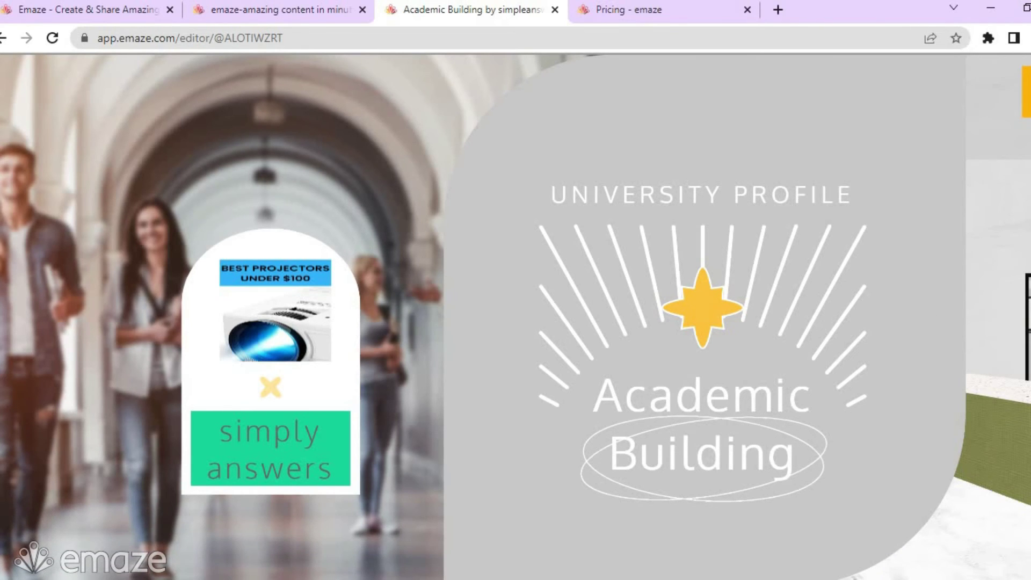
pyautogui.press('Escape')
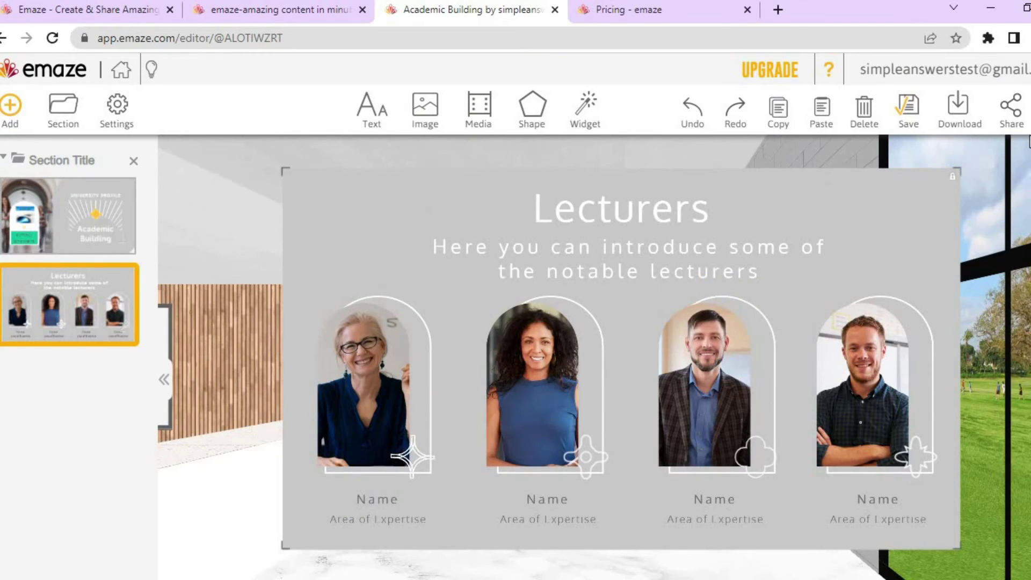
pyautogui.click(952, 107)
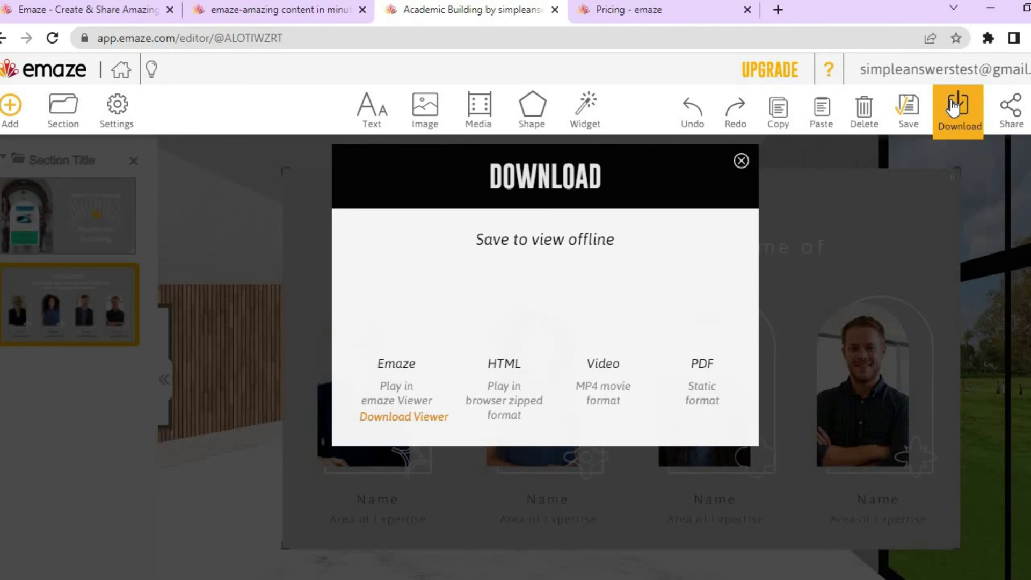
pyautogui.click(640, 408)
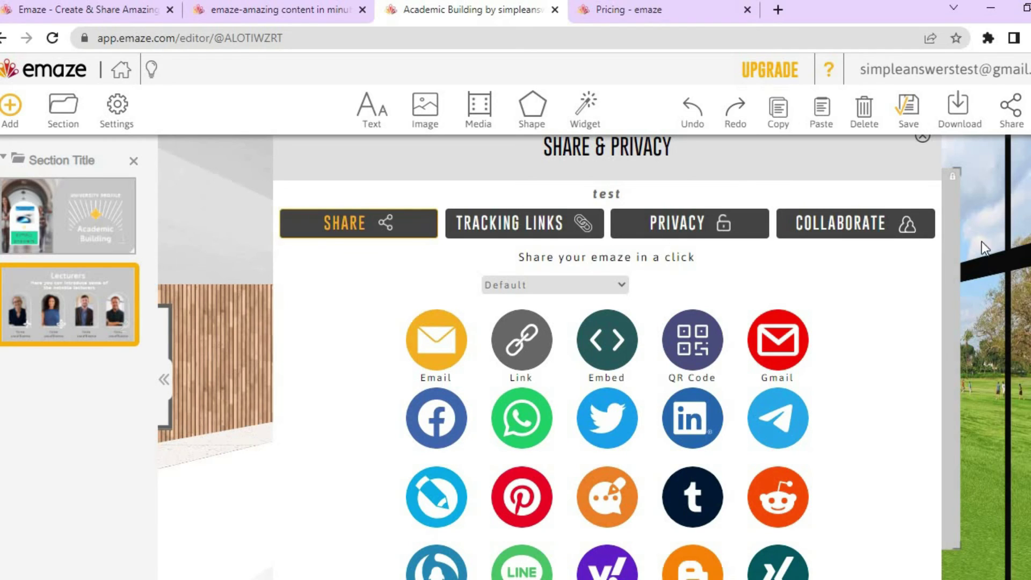
pyautogui.click(959, 111)
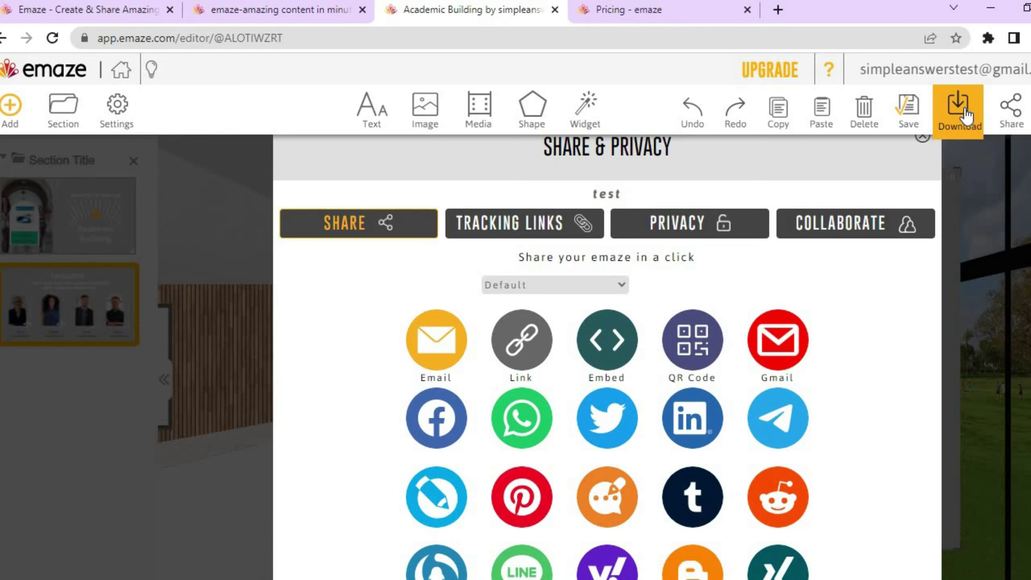
pyautogui.click(923, 141)
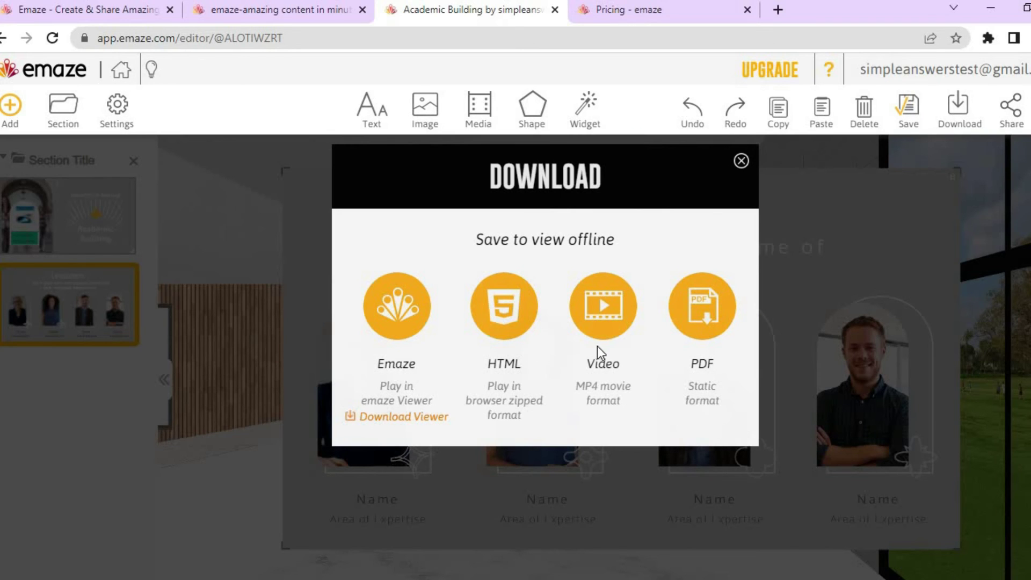
pyautogui.click(606, 321)
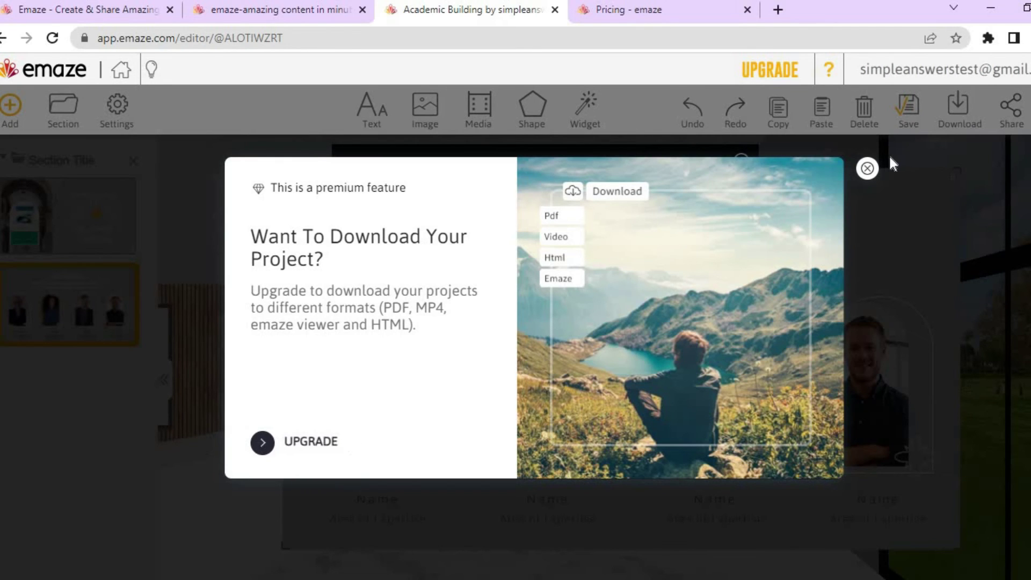
pyautogui.click(867, 169)
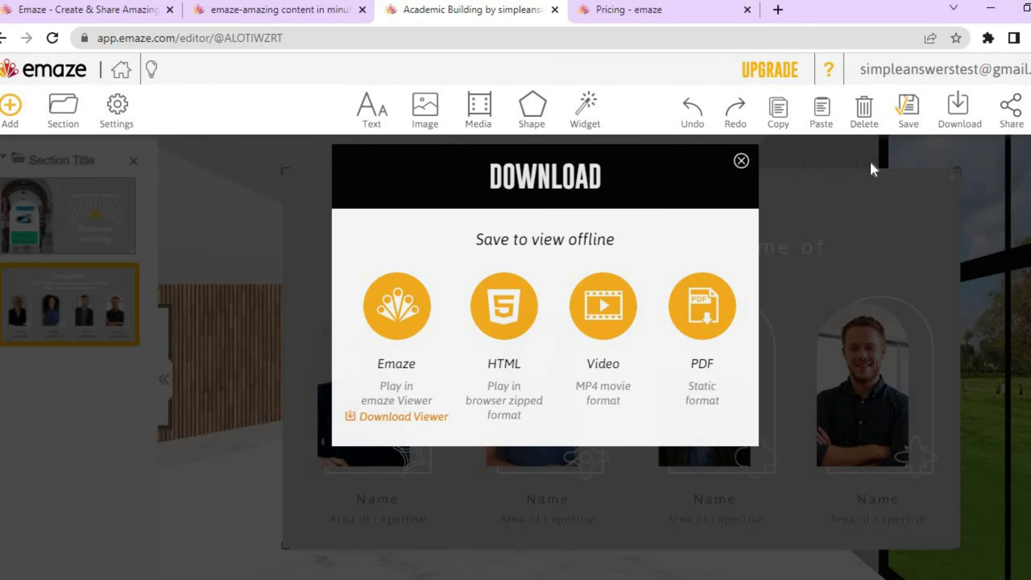
pyautogui.click(742, 161)
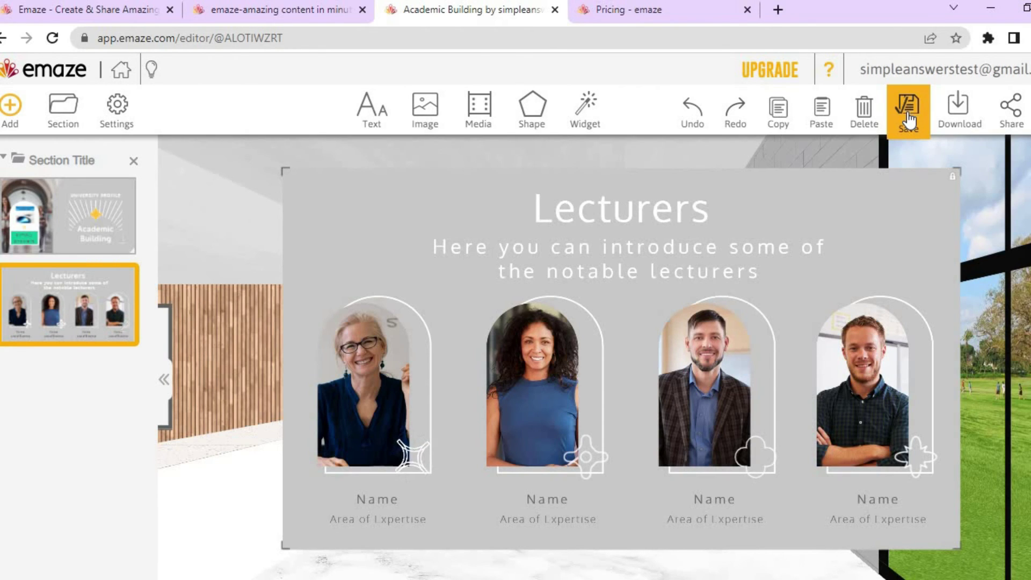
# Step: Save the presentation and bring up its Share & Privacy options
pyautogui.click(907, 119)
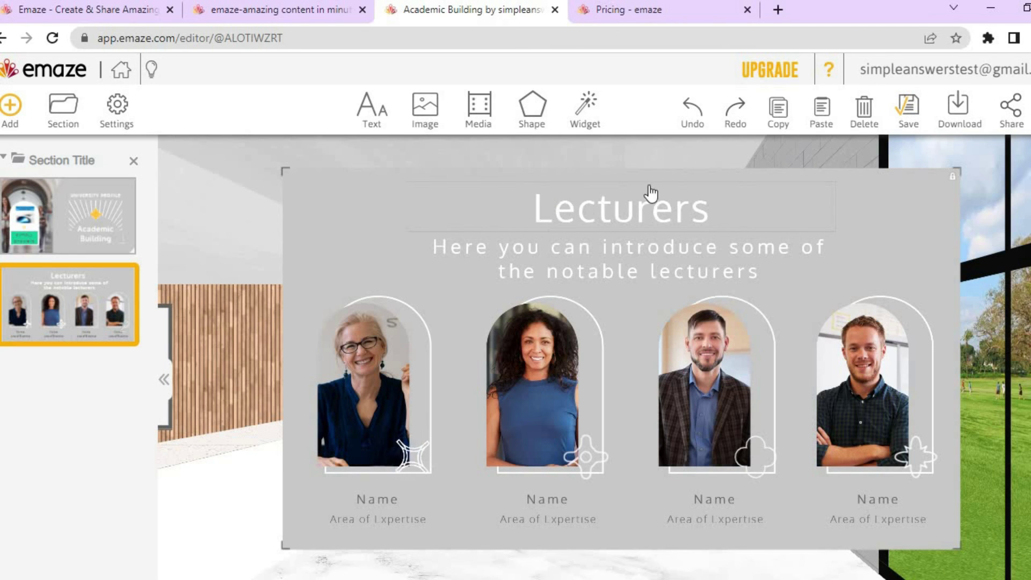
pyautogui.click(1008, 122)
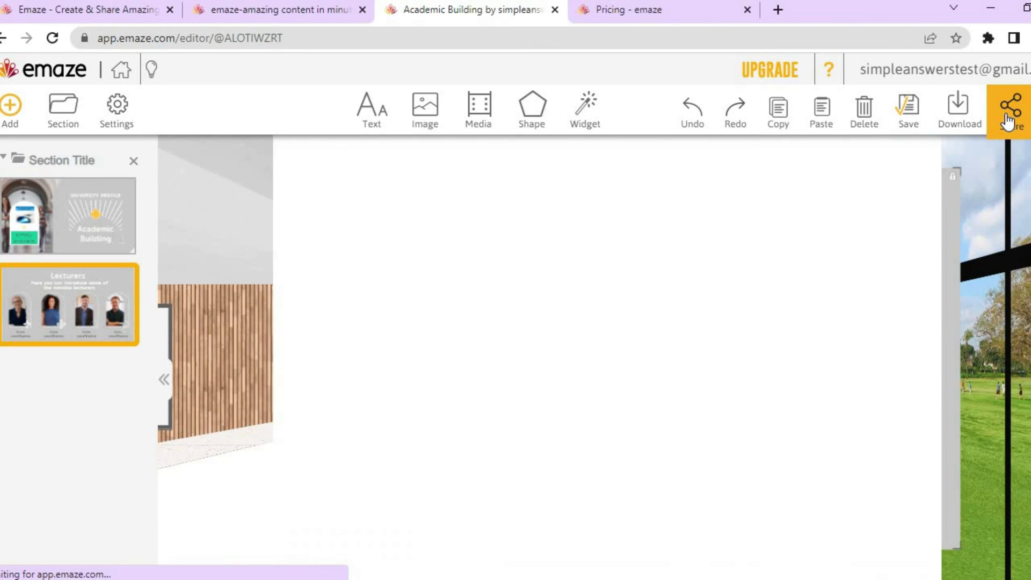